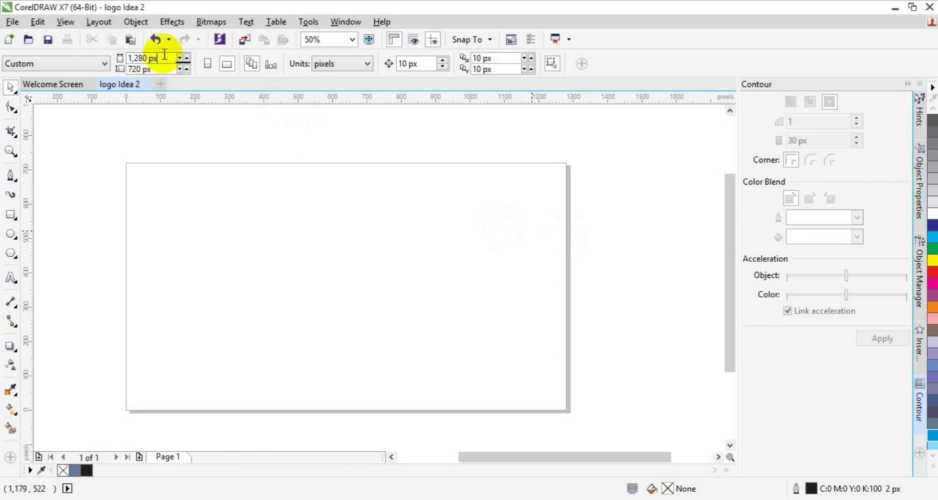
{"action": "left_click_drag", "start_coordinate": [165, 55], "coordinate": [104, 59]}
{"action": "left_click", "coordinate": [155, 68]}
{"action": "double_click", "coordinate": [155, 68]}
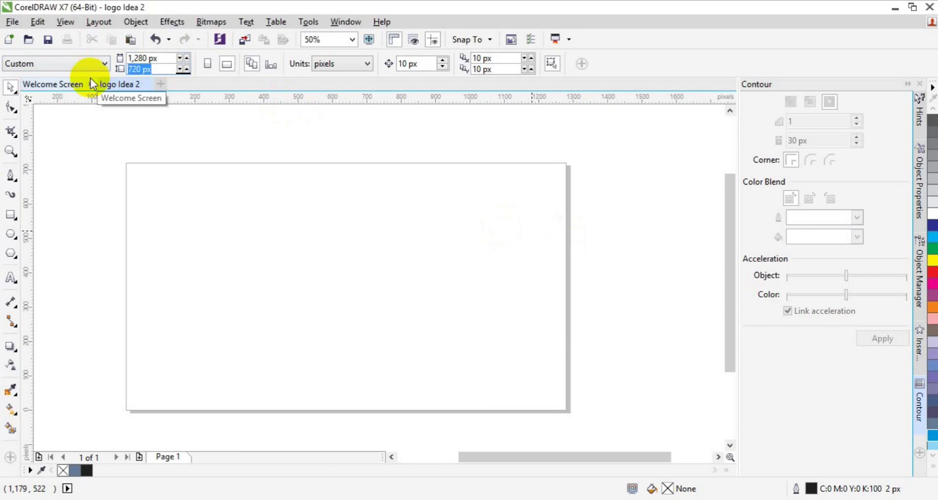
Draw a tall rectangle about 226 by 502 px and skew it vertically so its left edge drops and both ends slant
{"action": "left_click", "coordinate": [12, 215]}
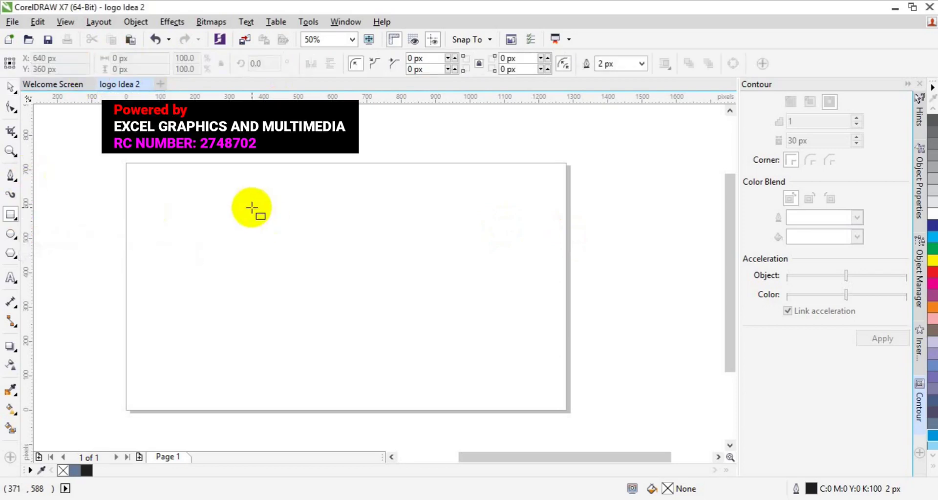
{"action": "left_click_drag", "start_coordinate": [251, 208], "coordinate": [330, 380]}
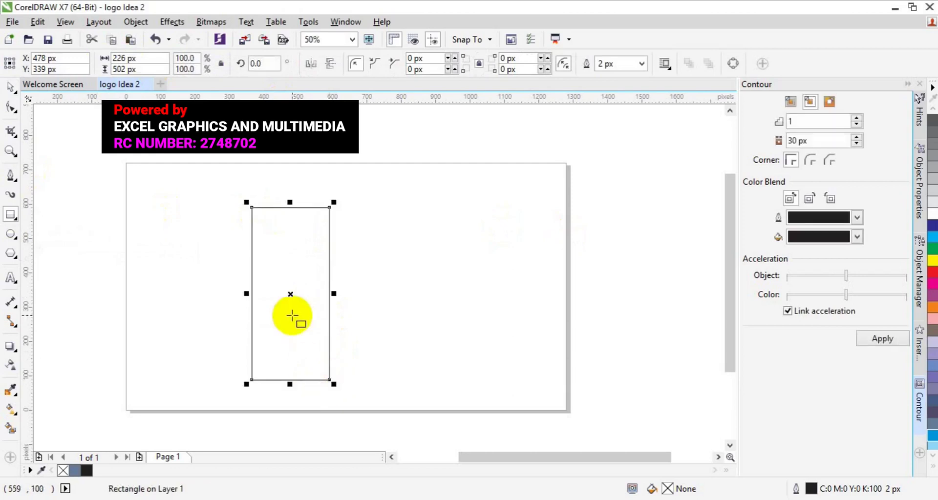
{"action": "left_click_drag", "start_coordinate": [291, 294], "coordinate": [291, 294]}
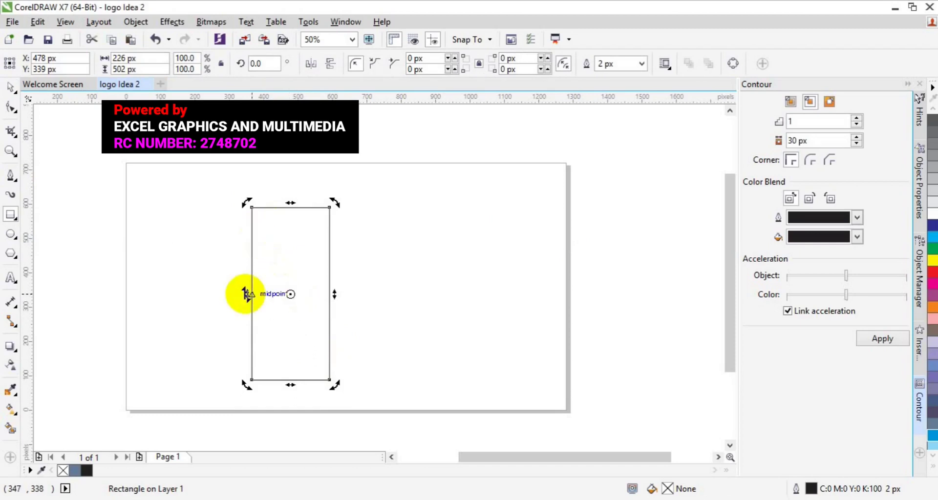
{"action": "left_click_drag", "start_coordinate": [246, 294], "coordinate": [248, 334]}
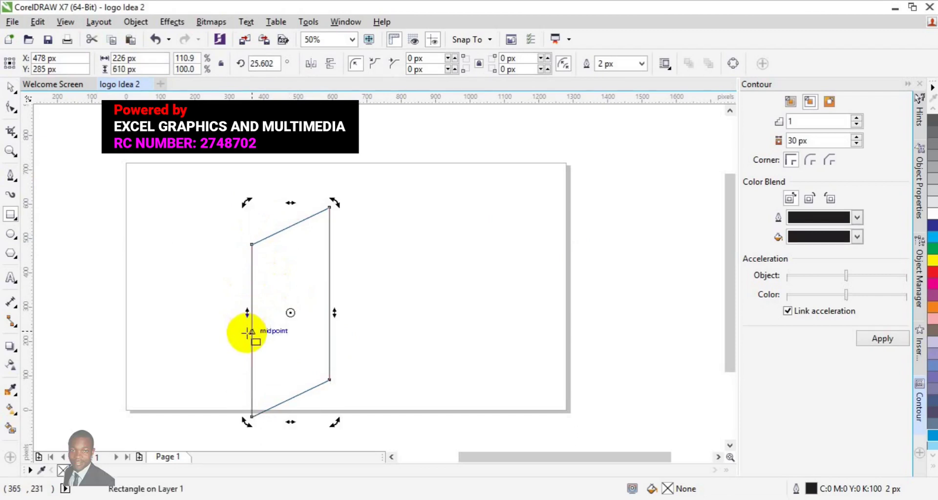
{"action": "left_click", "coordinate": [10, 87]}
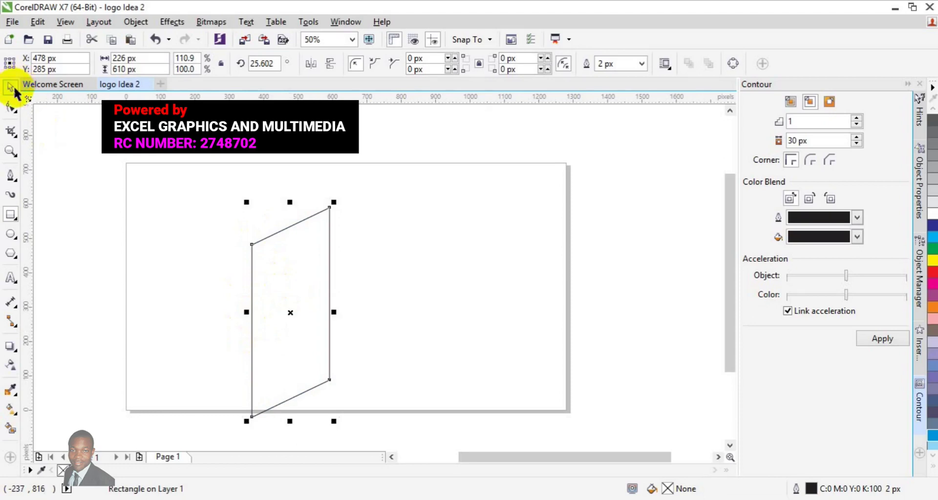
Draw a rectangle about 306 by 118 px over the slanted lower end, with its top edge at the shape's lower right corner
{"action": "left_click", "coordinate": [11, 215]}
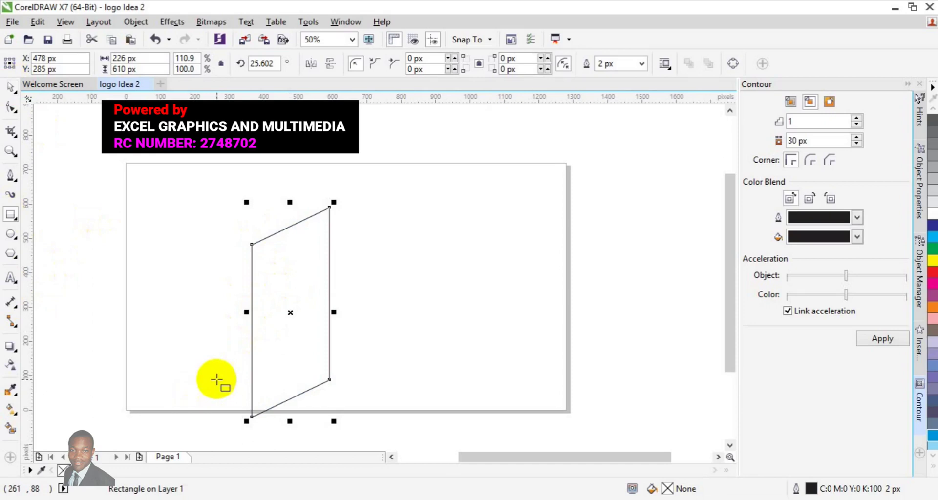
{"action": "left_click_drag", "start_coordinate": [232, 388], "coordinate": [337, 428]}
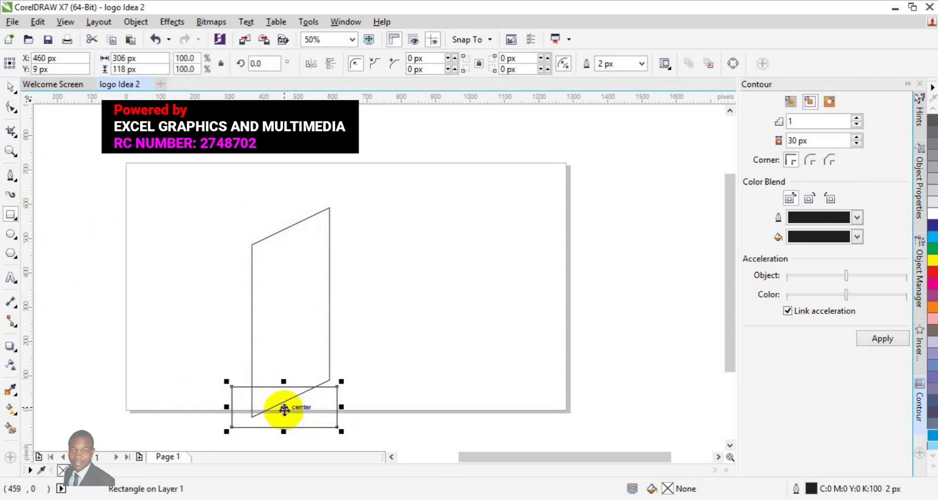
{"action": "left_click_drag", "start_coordinate": [284, 409], "coordinate": [286, 399]}
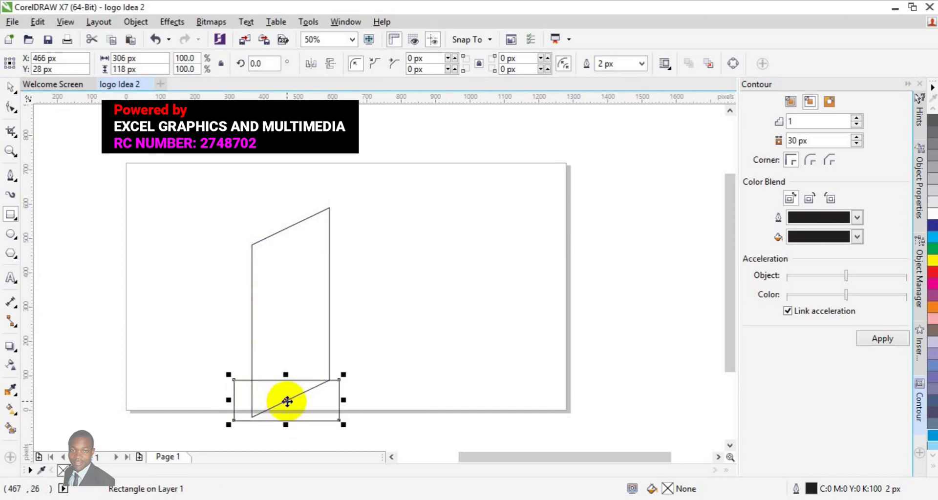
Trim the skewed shape's slanted lower end with the overlapping rectangle, and delete that rectangle
{"action": "left_click", "coordinate": [285, 285], "text": "shift"}
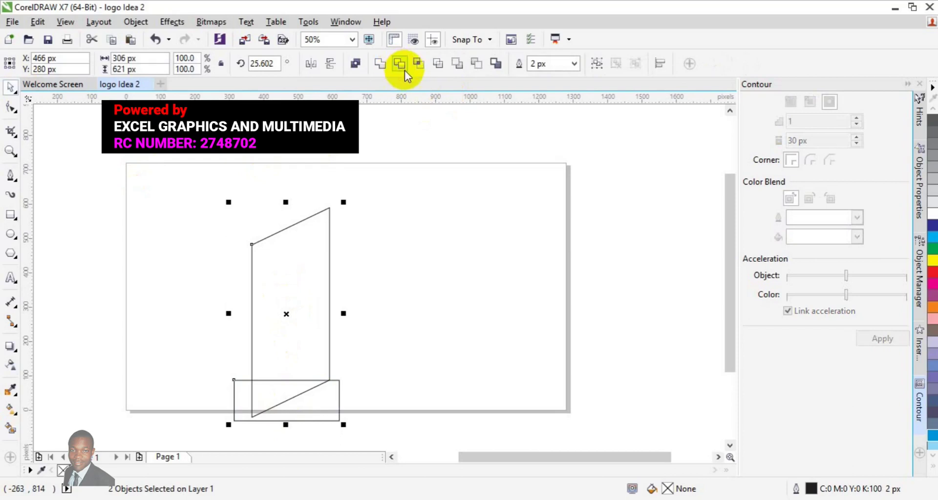
{"action": "left_click", "coordinate": [404, 69]}
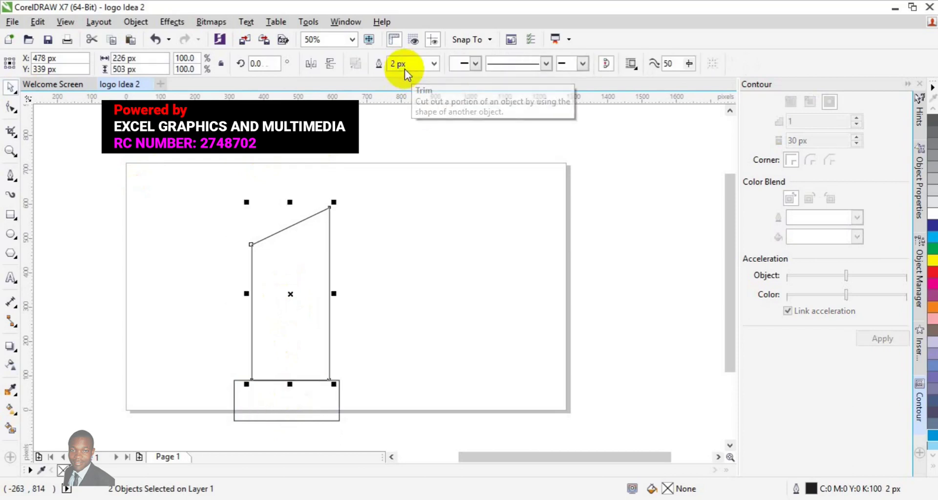
{"action": "left_click", "coordinate": [247, 404]}
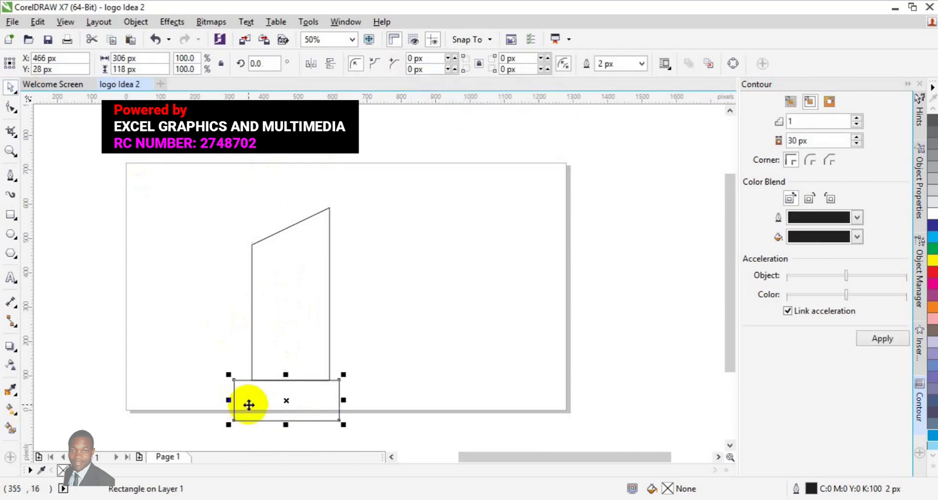
{"action": "key", "text": "Delete"}
Centre the trimmed shape on the page and create a concentric copy enlarged to about 284 by 632 px
{"action": "left_click", "coordinate": [311, 349]}
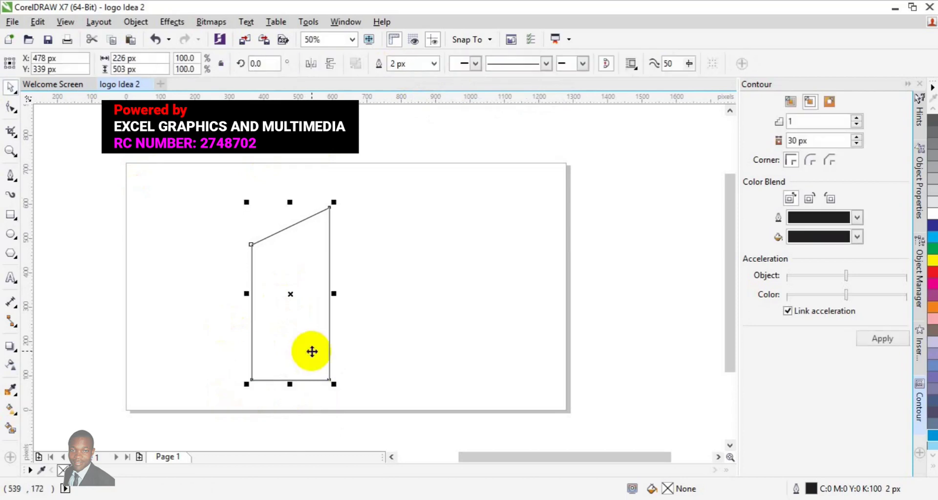
{"action": "left_click_drag", "start_coordinate": [312, 352], "coordinate": [367, 344]}
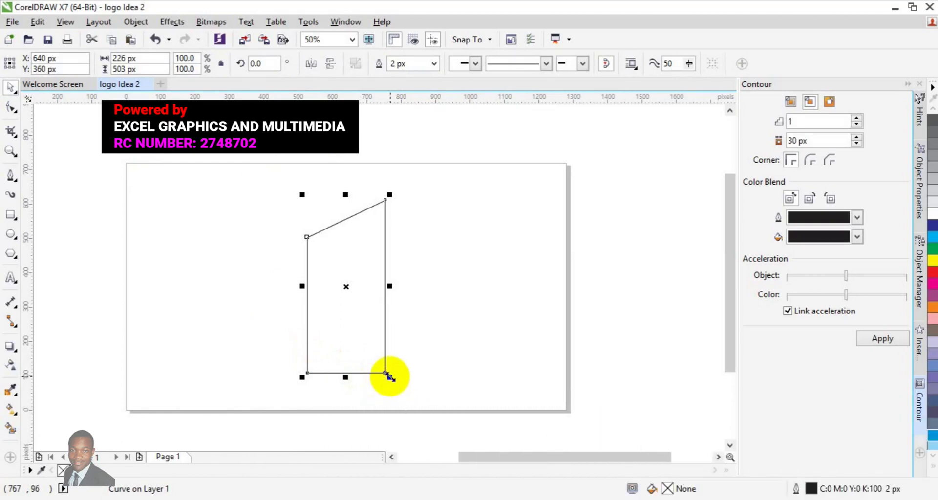
{"action": "left_click_drag", "start_coordinate": [390, 377], "coordinate": [415, 398]}
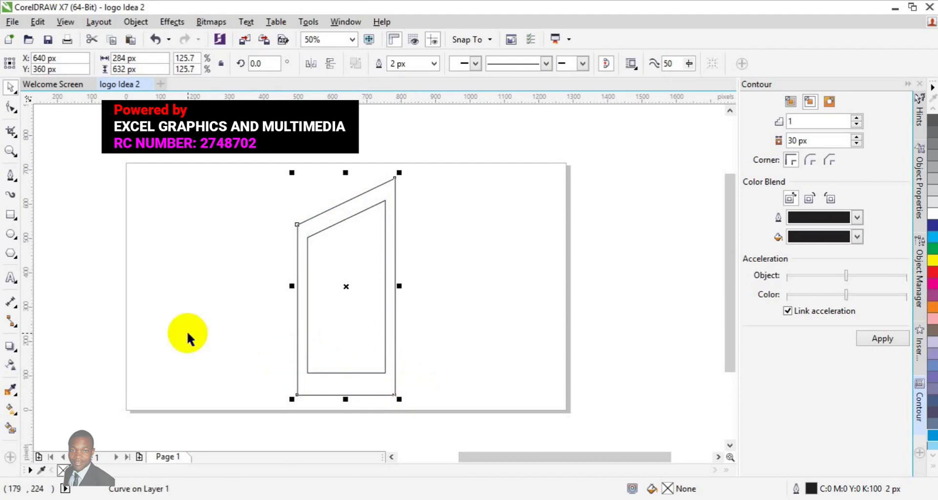
Draw a rectangle about 329 by 120 px level with the inner shape's base, and shift it left past both outer sides
{"action": "left_click", "coordinate": [8, 218]}
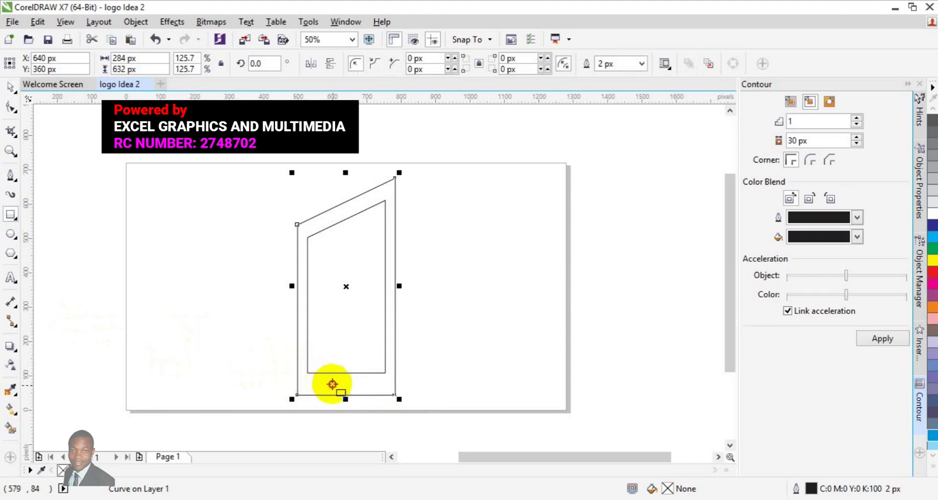
{"action": "right_click", "coordinate": [335, 391]}
{"action": "left_click", "coordinate": [185, 333]}
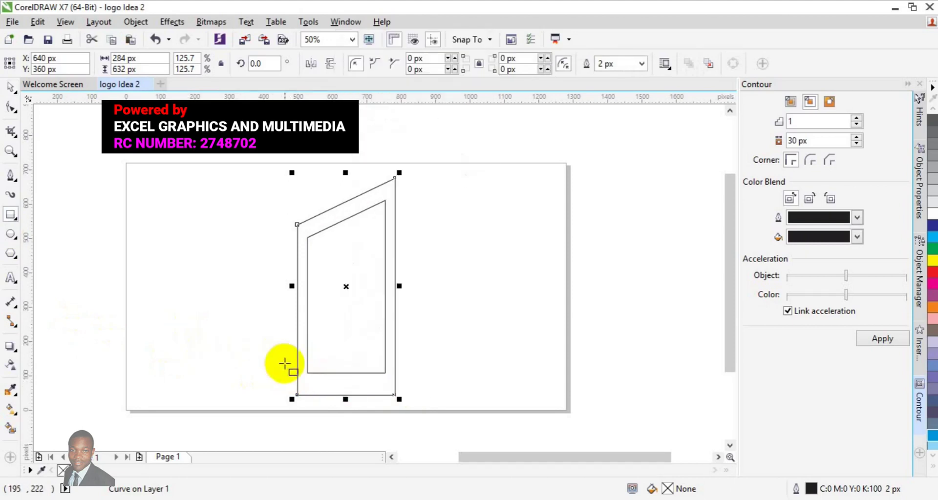
{"action": "left_click_drag", "start_coordinate": [297, 372], "coordinate": [412, 415]}
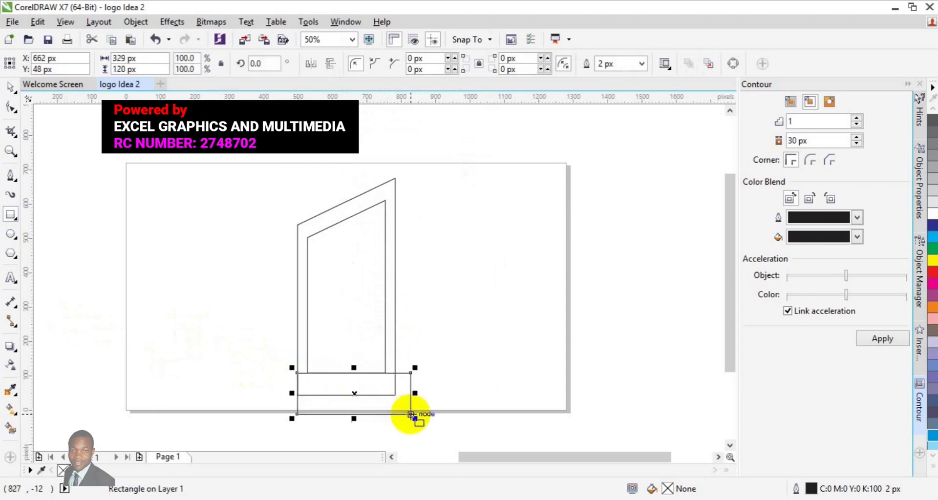
{"action": "left_click", "coordinate": [9, 89]}
{"action": "key", "text": "Left"}
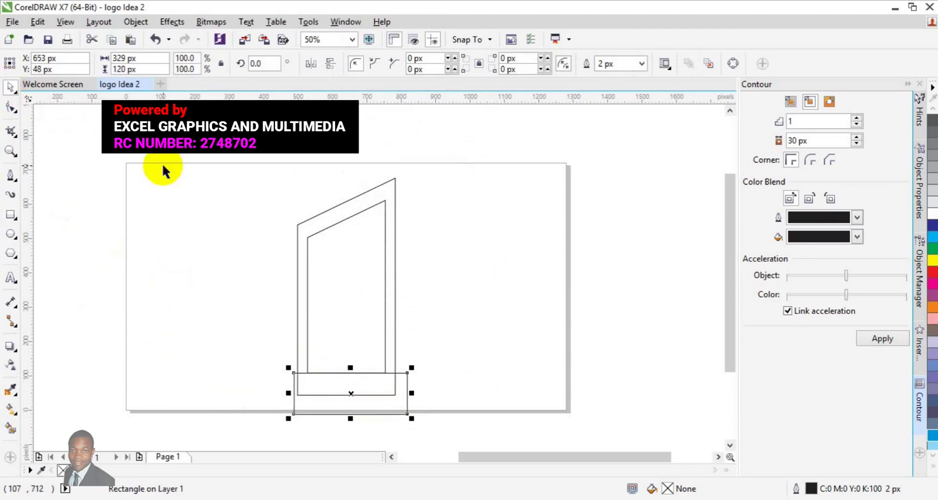
Trim the outer outline flush with the inner shape's base using the rectangle, and delete that rectangle
{"action": "left_click", "coordinate": [303, 226], "text": "shift"}
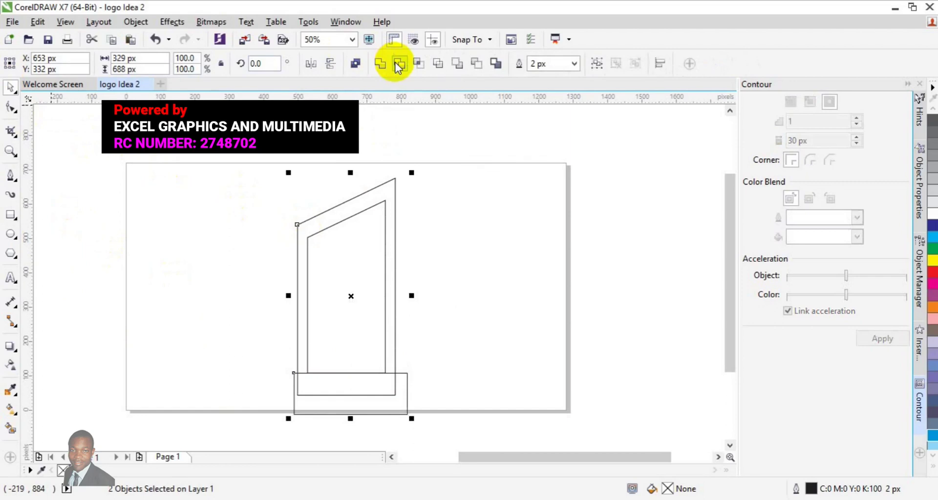
{"action": "left_click", "coordinate": [399, 66]}
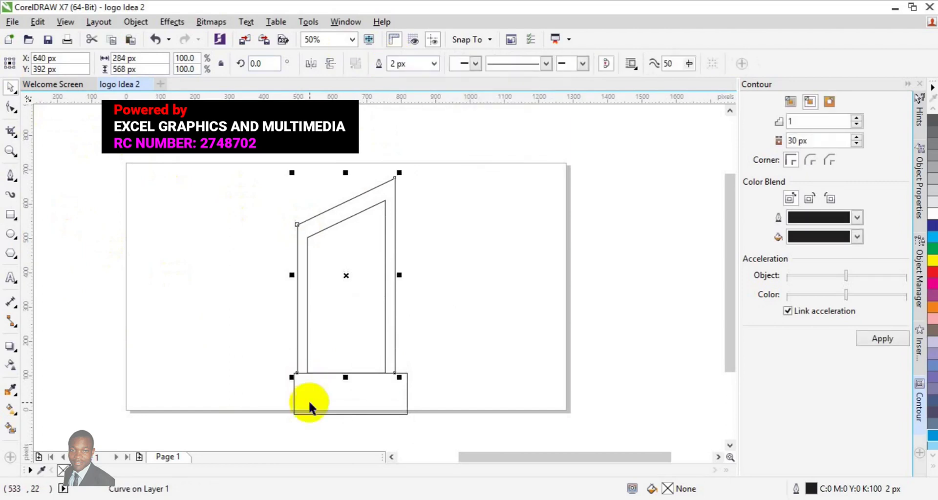
{"action": "left_click", "coordinate": [309, 401]}
{"action": "key", "text": "Delete"}
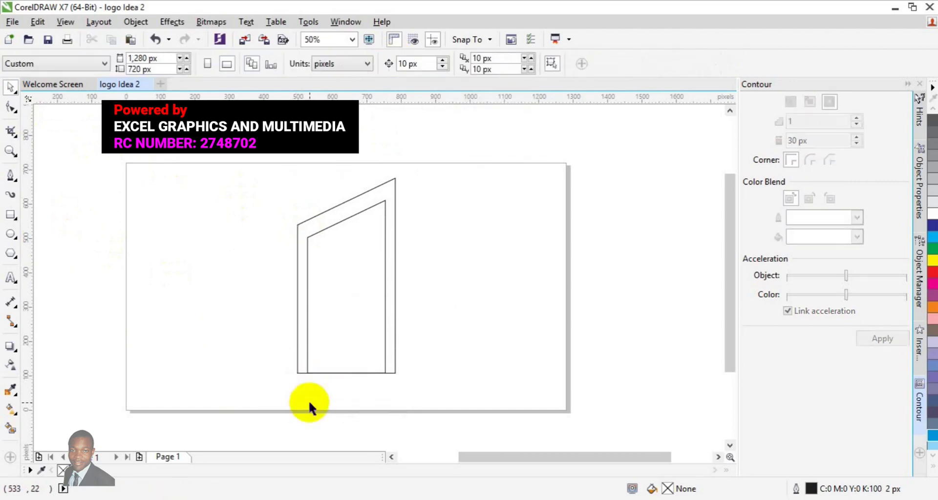
Group the inner and outer outlines, and paste a copy of the group in place
{"action": "left_click_drag", "start_coordinate": [88, 177], "coordinate": [489, 391]}
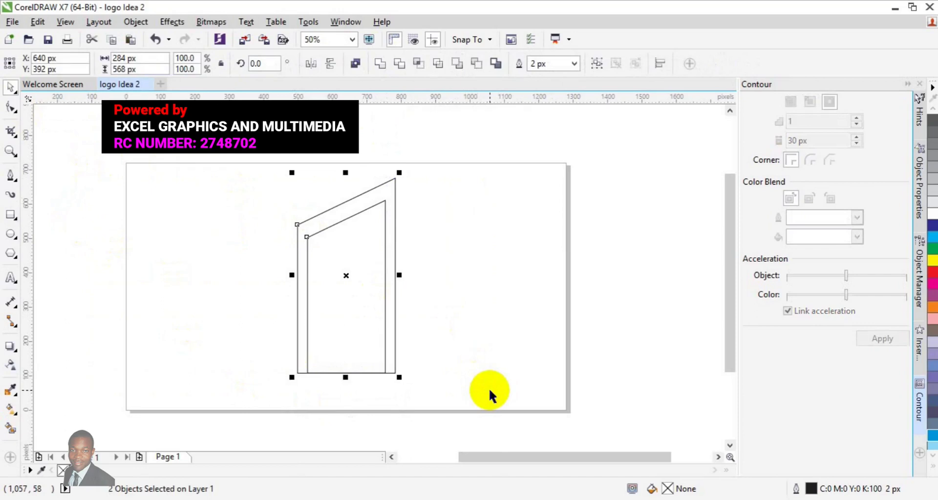
{"action": "key", "text": "ctrl+g"}
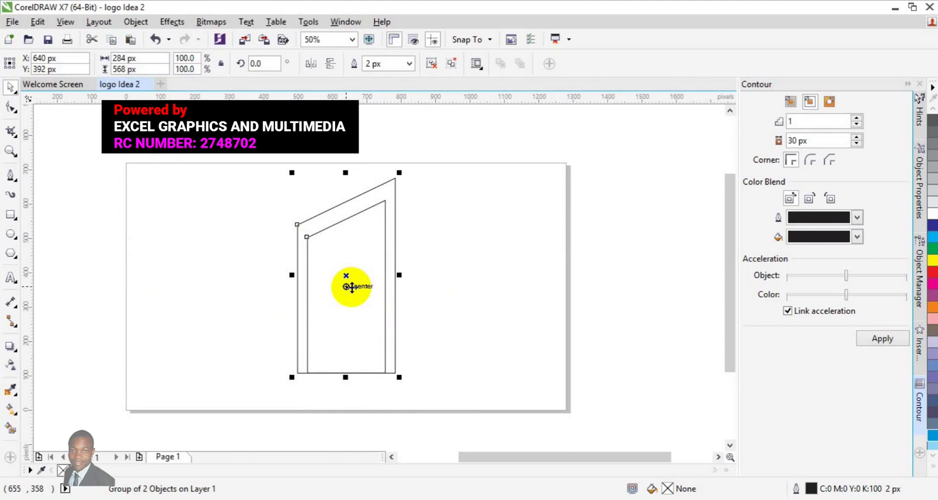
{"action": "left_click", "coordinate": [46, 24]}
{"action": "left_click", "coordinate": [88, 123]}
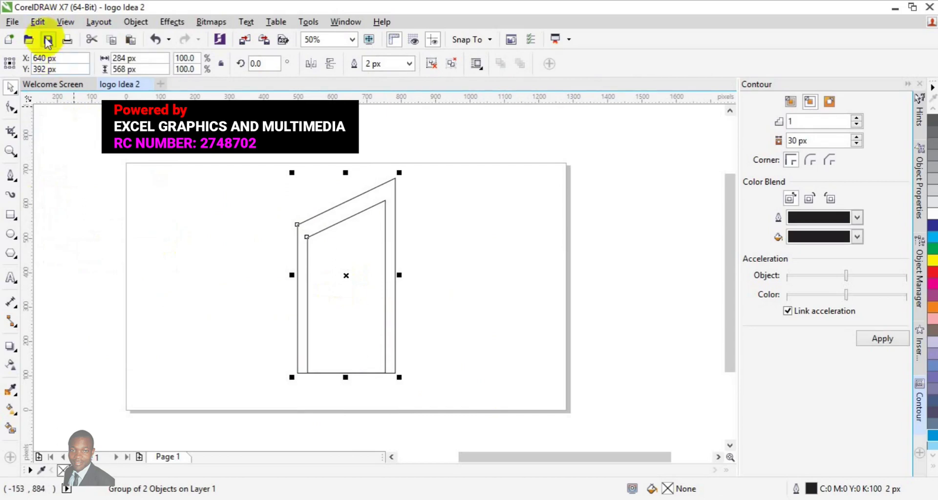
{"action": "left_click", "coordinate": [43, 24]}
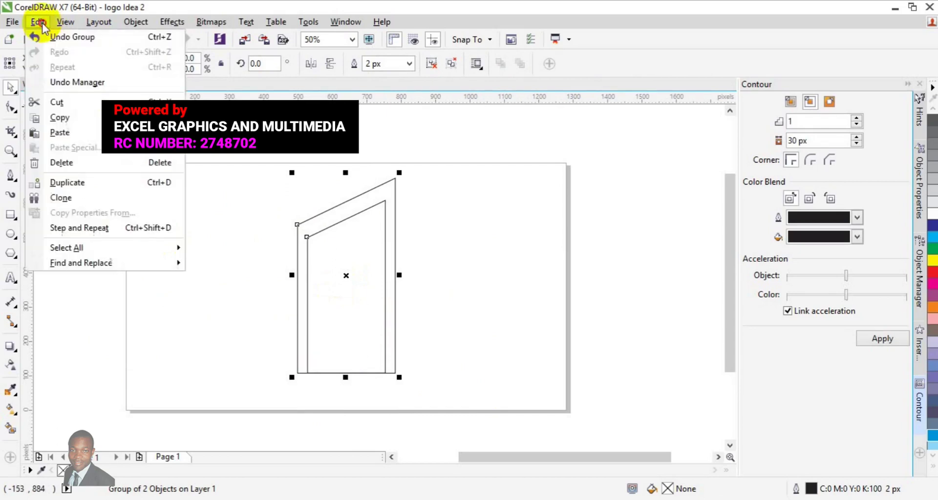
{"action": "left_click", "coordinate": [79, 129]}
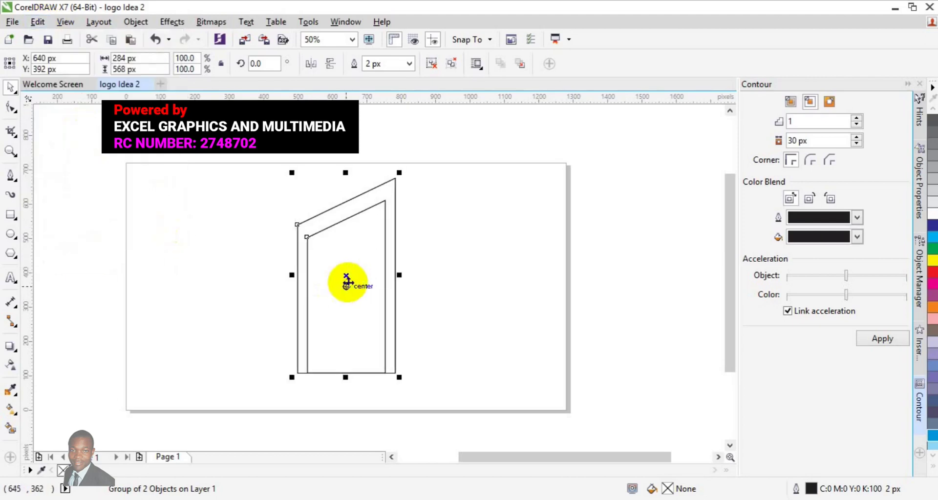
Mirror the pasted group horizontally so its slanted top slopes the opposite way while its base stays down
{"action": "left_click", "coordinate": [331, 64]}
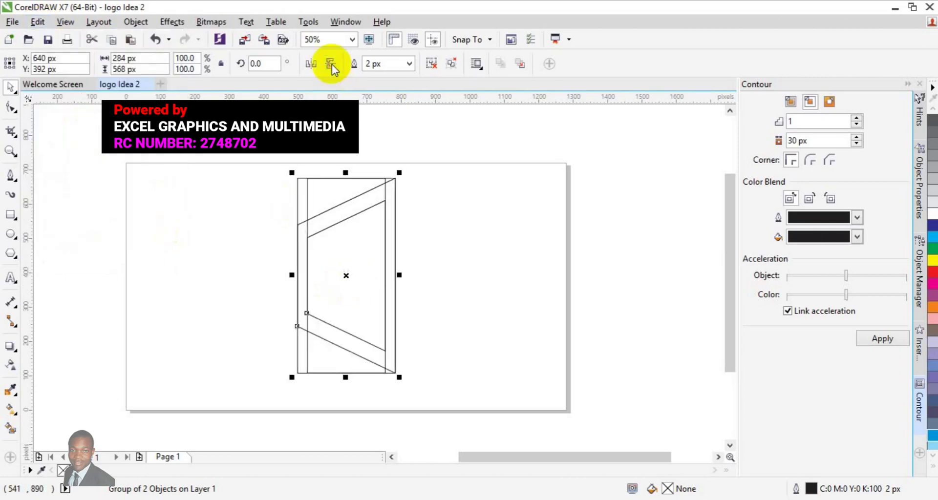
{"action": "left_click", "coordinate": [312, 64]}
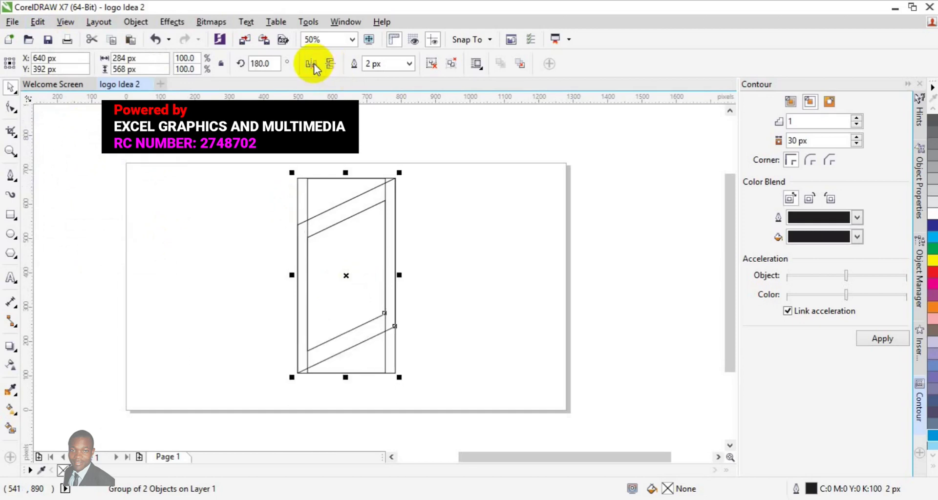
{"action": "left_click", "coordinate": [331, 64]}
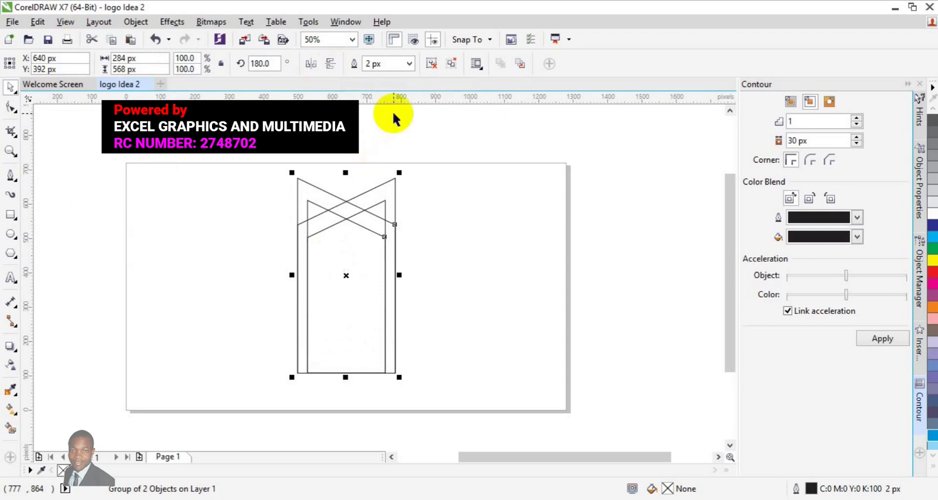
Add a horizontal guideline along the base and move the mirrored group to about X 894, Y 156 px, overlapping the original's right side bar
{"action": "left_click_drag", "start_coordinate": [389, 101], "coordinate": [389, 375]}
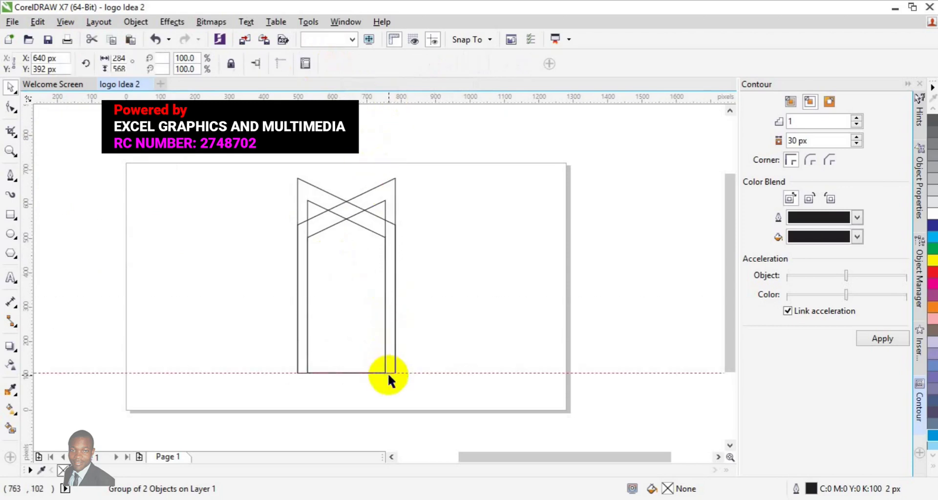
{"action": "left_click", "coordinate": [352, 304]}
{"action": "left_click_drag", "start_coordinate": [352, 303], "coordinate": [440, 360]}
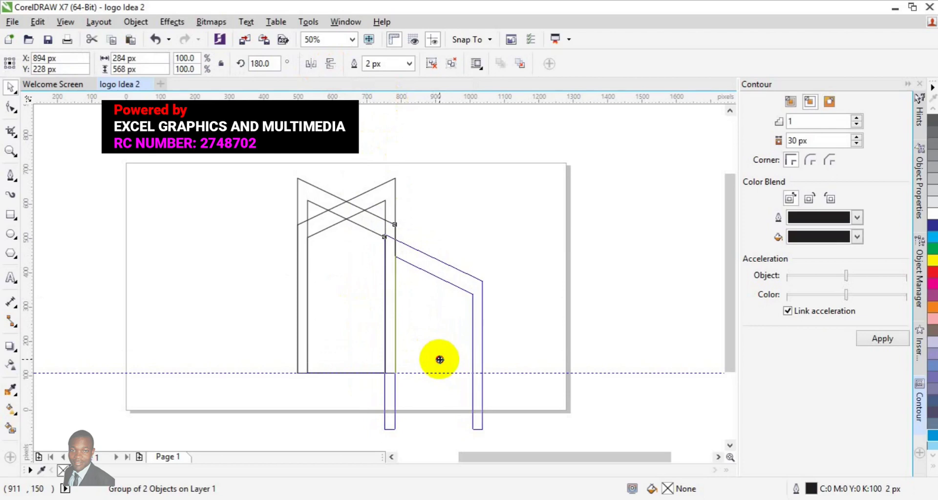
{"action": "left_click_drag", "start_coordinate": [440, 360], "coordinate": [440, 384]}
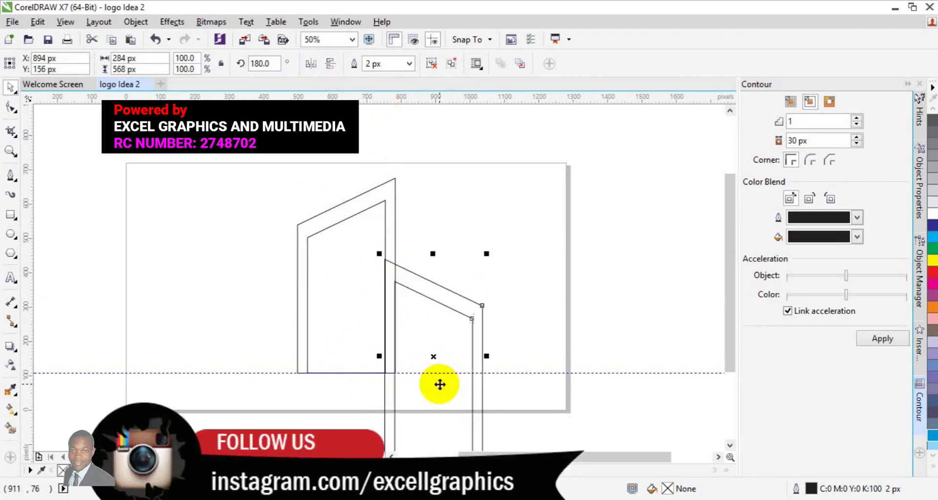
{"action": "scroll", "coordinate": [716, 449], "scroll_direction": "right", "scroll_amount": 3}
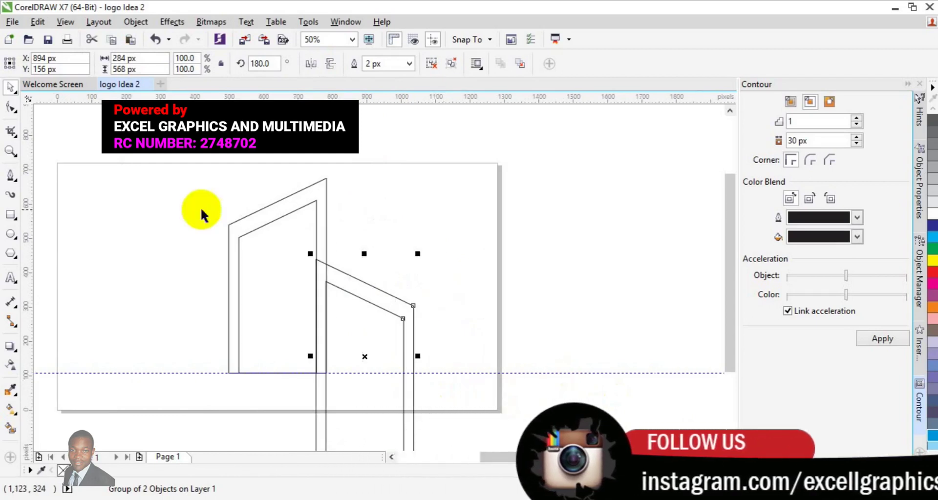
{"action": "scroll", "coordinate": [464, 464], "scroll_direction": "down", "scroll_amount": 3}
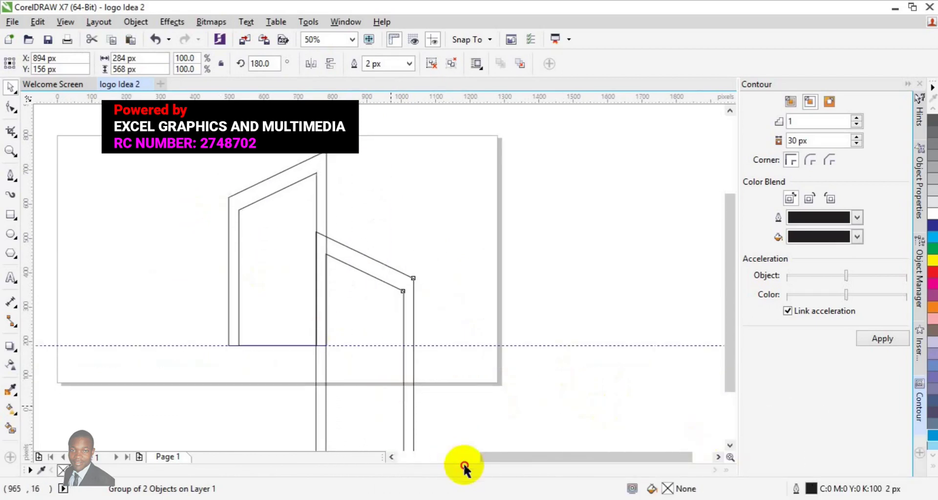
Group the original and mirrored outline groups together and center them on the page
{"action": "key", "text": "ctrl+a"}
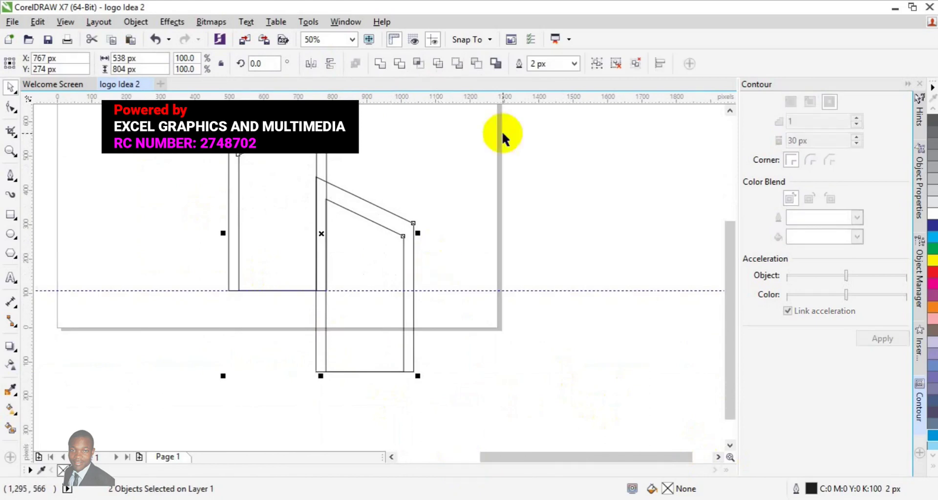
{"action": "left_click", "coordinate": [597, 64]}
{"action": "left_click", "coordinate": [366, 191]}
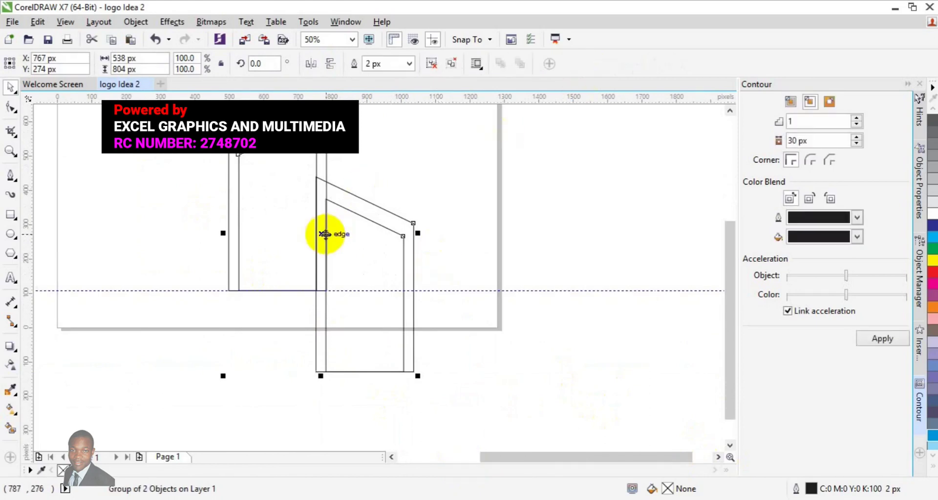
{"action": "key", "text": "ctrl+z"}
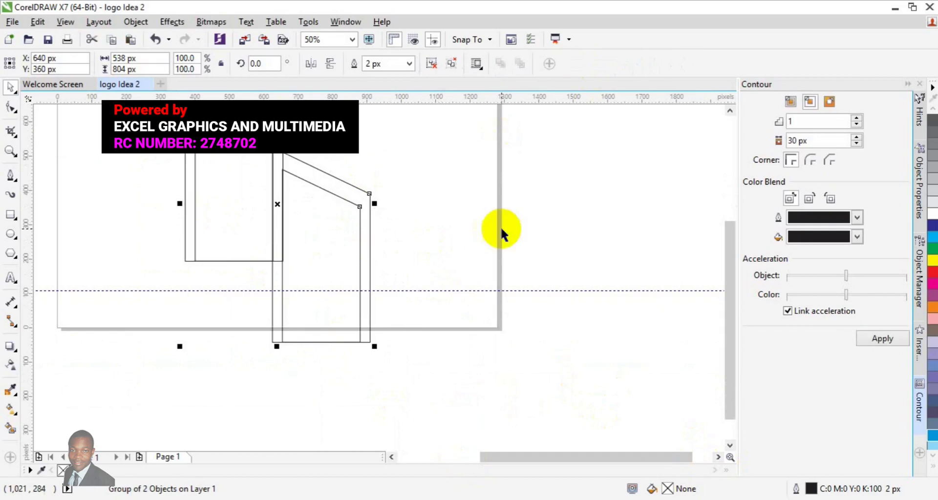
Scale the combined group down proportionally to about 391 by 585 px and move it down to about Y 336 px
{"action": "left_click_drag", "start_coordinate": [731, 250], "coordinate": [731, 198]}
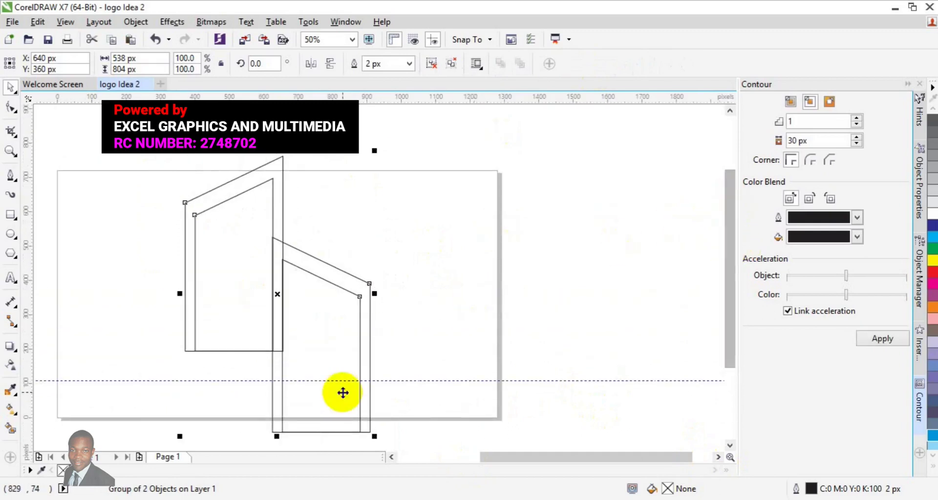
{"action": "left_click_drag", "start_coordinate": [375, 436], "coordinate": [354, 398]}
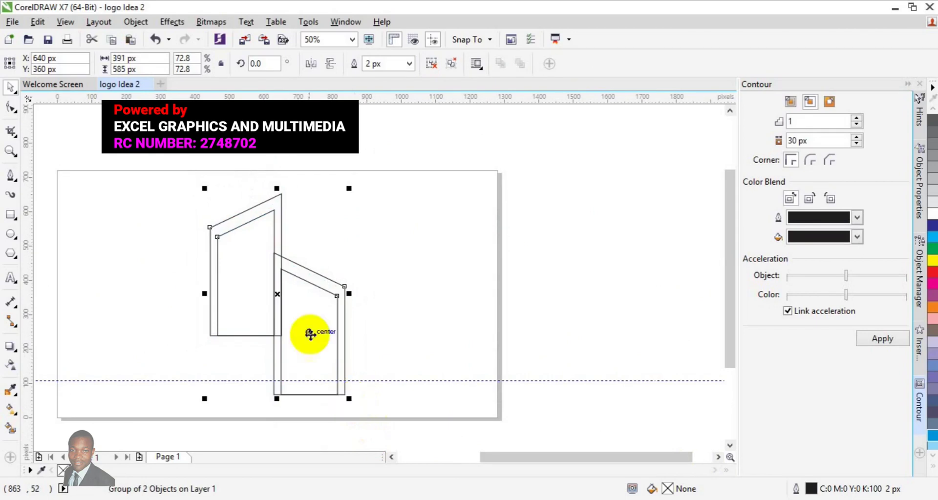
{"action": "left_click", "coordinate": [284, 303]}
{"action": "left_click_drag", "start_coordinate": [284, 303], "coordinate": [285, 311]}
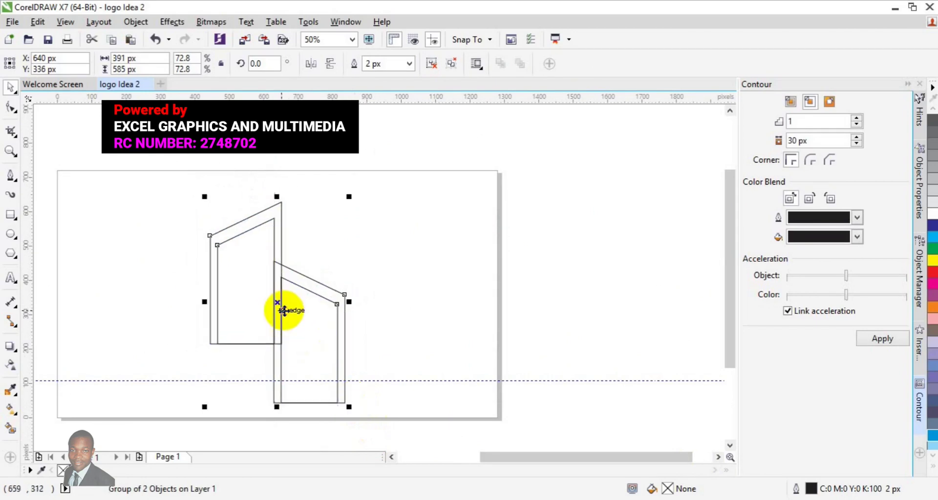
Ungroup the pair, duplicate the mirrored right-hand outline group and center the copy on the page
{"action": "left_click", "coordinate": [432, 68]}
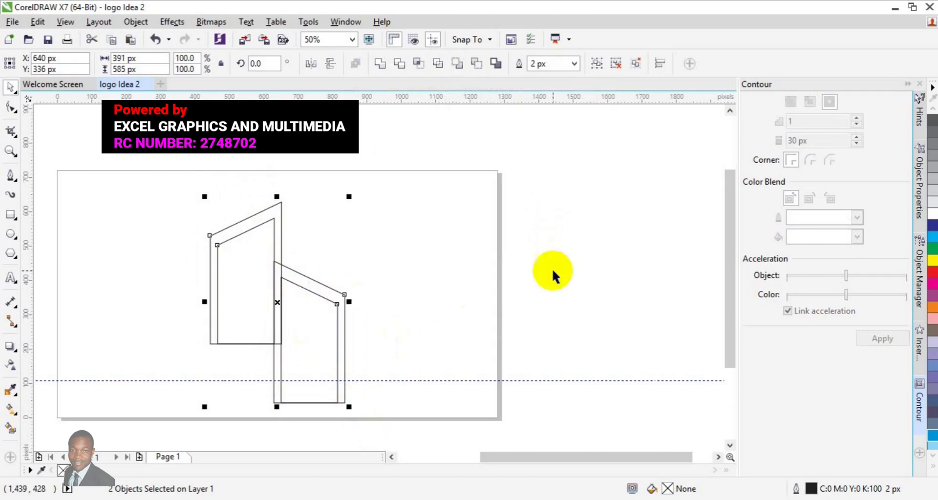
{"action": "left_click", "coordinate": [442, 294]}
{"action": "left_click", "coordinate": [340, 342]}
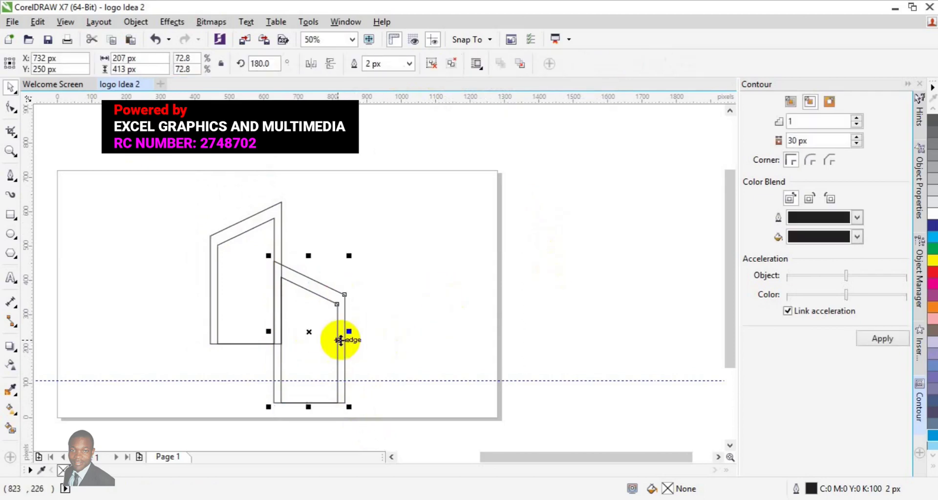
{"action": "left_click", "coordinate": [339, 340]}
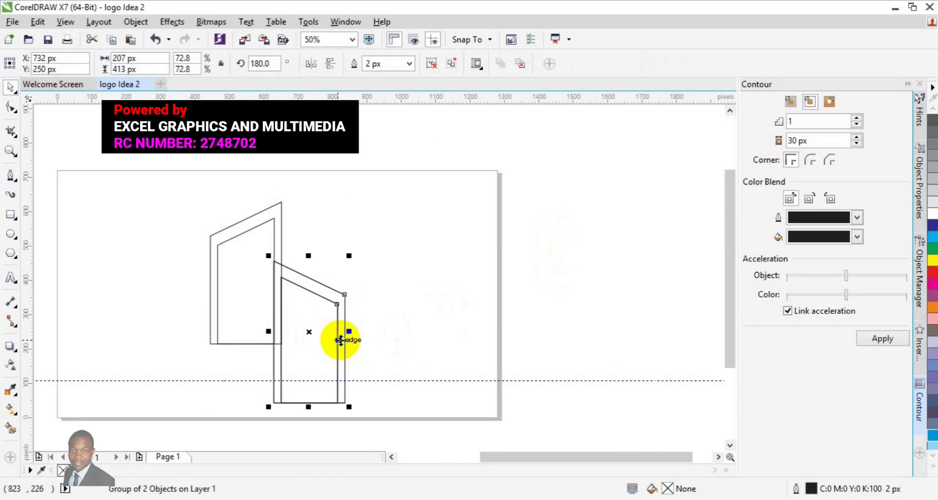
{"action": "left_click_drag", "start_coordinate": [339, 340], "coordinate": [307, 240]}
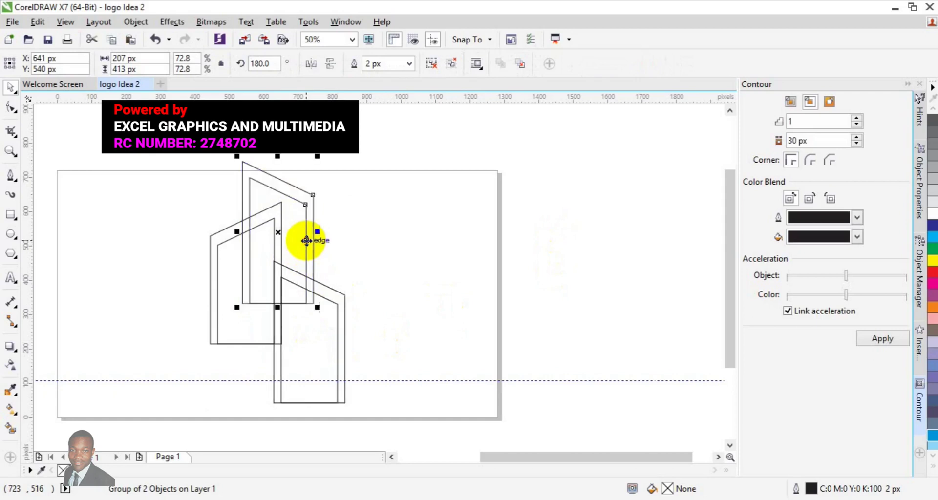
{"action": "key", "text": "ctrl+z"}
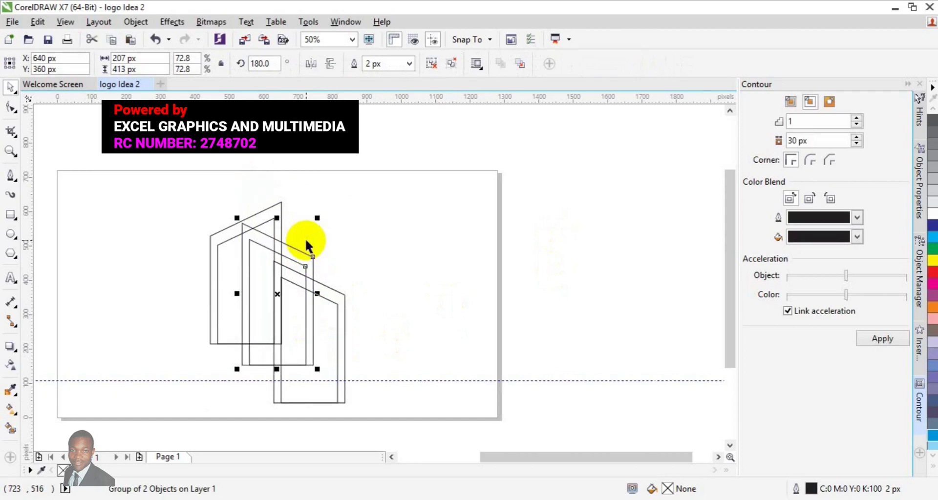
Nudge the duplicated outline group straight up to Y 560 px, so it rises behind the other two
{"action": "key", "text": "Up"}
{"action": "key", "text": "Up"}
{"action": "key", "text": "Up"}
{"action": "key", "text": "Up"}
{"action": "key", "text": "Up"}
{"action": "key", "text": "Up"}
{"action": "key", "text": "Up"}
{"action": "key", "text": "Up"}
{"action": "key", "text": "Up"}
{"action": "key", "text": "Up"}
{"action": "key", "text": "Up"}
{"action": "key", "text": "Up"}
{"action": "key", "text": "Up"}
{"action": "key", "text": "Up"}
{"action": "key", "text": "Up"}
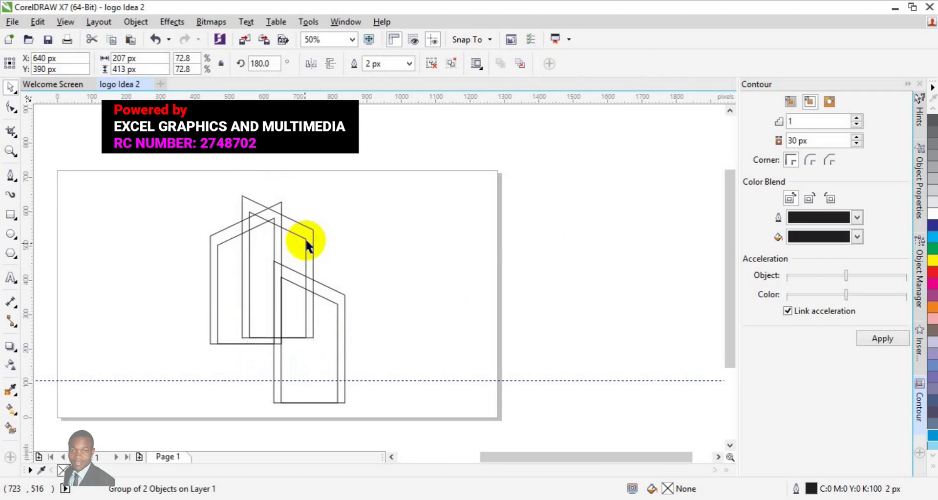
{"action": "key", "text": "shift+Up"}
{"action": "key", "text": "shift+Up"}
{"action": "key", "text": "shift+Up"}
{"action": "key", "text": "shift+Up"}
{"action": "key", "text": "shift+Up"}
{"action": "key", "text": "shift+Up"}
{"action": "key", "text": "shift+Up"}
{"action": "key", "text": "shift+Up"}
{"action": "key", "text": "Up"}
{"action": "key", "text": "Up"}
{"action": "key", "text": "Up"}
{"action": "key", "text": "Up"}
{"action": "key", "text": "Up"}
{"action": "key", "text": "Up"}
{"action": "key", "text": "Up"}
{"action": "key", "text": "Up"}
{"action": "key", "text": "Up"}
{"action": "key", "text": "Up"}
{"action": "key", "text": "Up"}
{"action": "key", "text": "Up"}
{"action": "key", "text": "Up"}
{"action": "key", "text": "Up"}
{"action": "key", "text": "Up"}
{"action": "key", "text": "Up"}
{"action": "key", "text": "Up"}
{"action": "key", "text": "Up"}
{"action": "key", "text": "Up"}
{"action": "key", "text": "Up"}
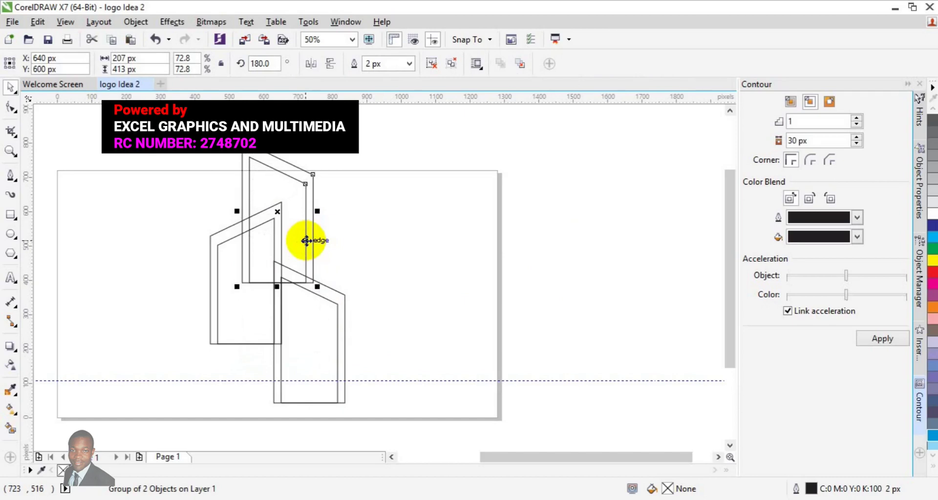
{"action": "key", "text": "Down"}
{"action": "key", "text": "Down"}
{"action": "key", "text": "Down"}
{"action": "key", "text": "Down"}
{"action": "key", "text": "Down"}
{"action": "key", "text": "Down"}
{"action": "key", "text": "Down"}
{"action": "key", "text": "Down"}
{"action": "key", "text": "Down"}
{"action": "key", "text": "Down"}
{"action": "key", "text": "Down"}
{"action": "key", "text": "Down"}
{"action": "key", "text": "Down"}
{"action": "key", "text": "Down"}
{"action": "key", "text": "Down"}
{"action": "key", "text": "Down"}
{"action": "key", "text": "Down"}
{"action": "key", "text": "Down"}
{"action": "key", "text": "Down"}
{"action": "key", "text": "Down"}
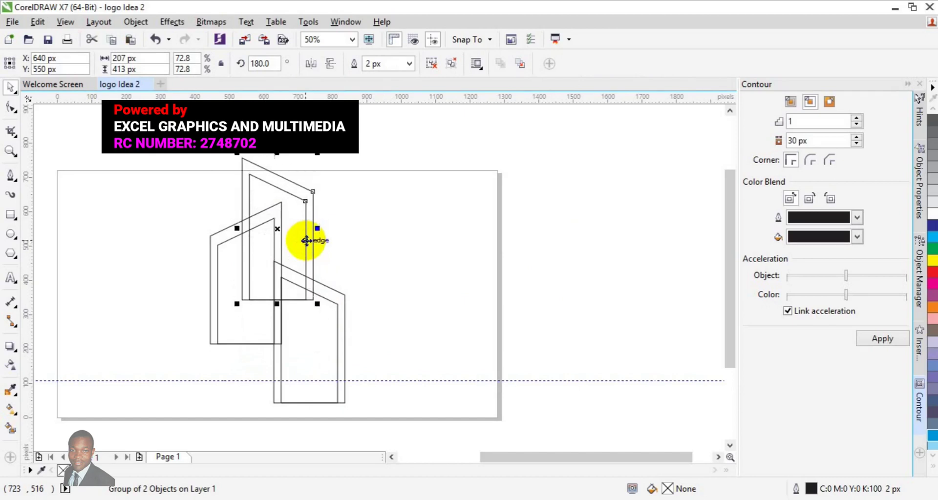
{"action": "key", "text": "Down"}
{"action": "key", "text": "Down"}
{"action": "key", "text": "Down"}
{"action": "key", "text": "Down"}
{"action": "key", "text": "Down"}
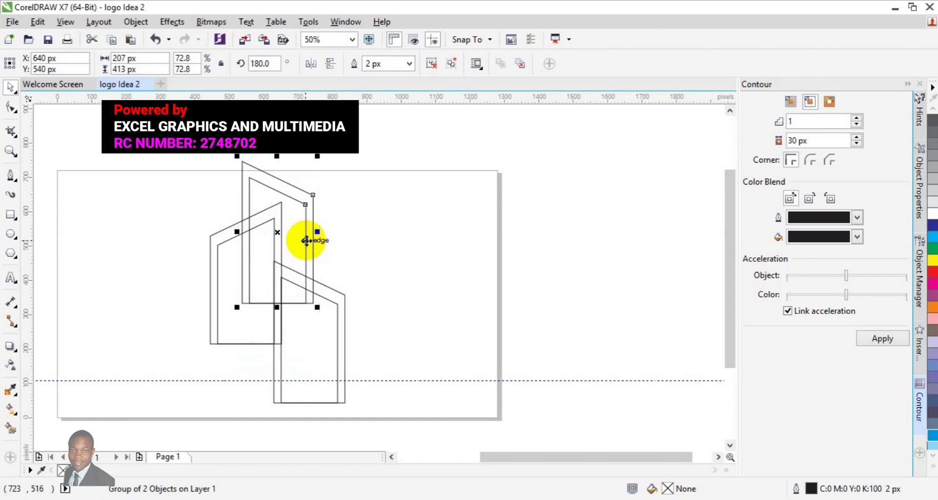
{"action": "key", "text": "Down"}
{"action": "key", "text": "Down"}
{"action": "key", "text": "Down"}
{"action": "key", "text": "Down"}
{"action": "key", "text": "Down"}
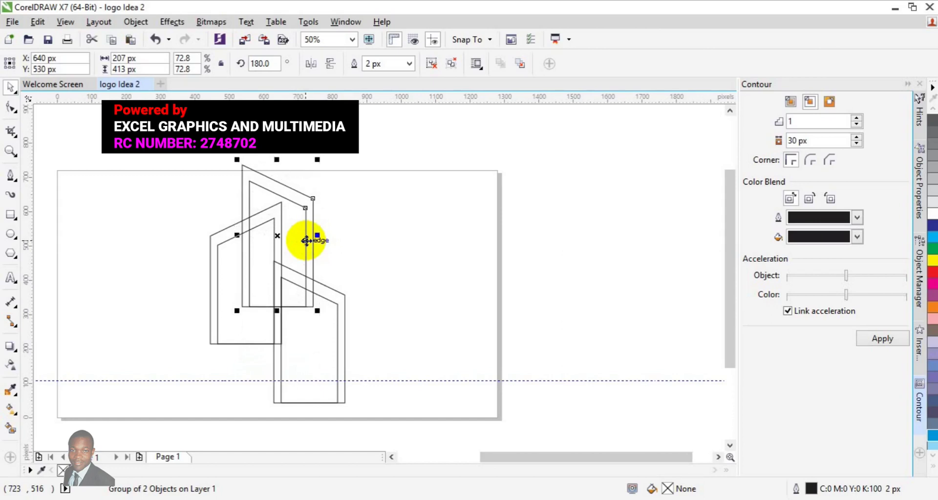
{"action": "key", "text": "Up"}
{"action": "key", "text": "Up"}
{"action": "key", "text": "Up"}
{"action": "key", "text": "Up"}
{"action": "key", "text": "Up"}
{"action": "key", "text": "Up"}
{"action": "key", "text": "Up"}
{"action": "key", "text": "Up"}
{"action": "key", "text": "Up"}
{"action": "key", "text": "Up"}
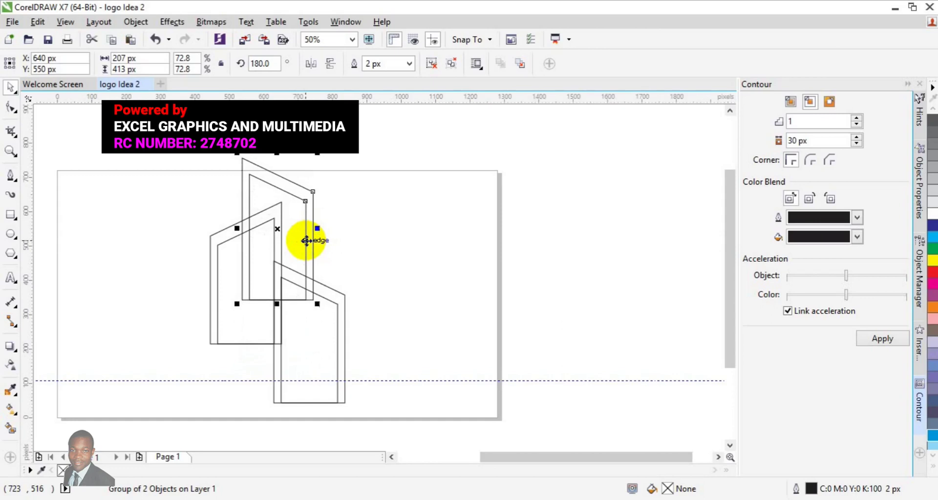
{"action": "key", "text": "Up"}
{"action": "key", "text": "Up"}
{"action": "key", "text": "Up"}
{"action": "key", "text": "Up"}
{"action": "key", "text": "Up"}
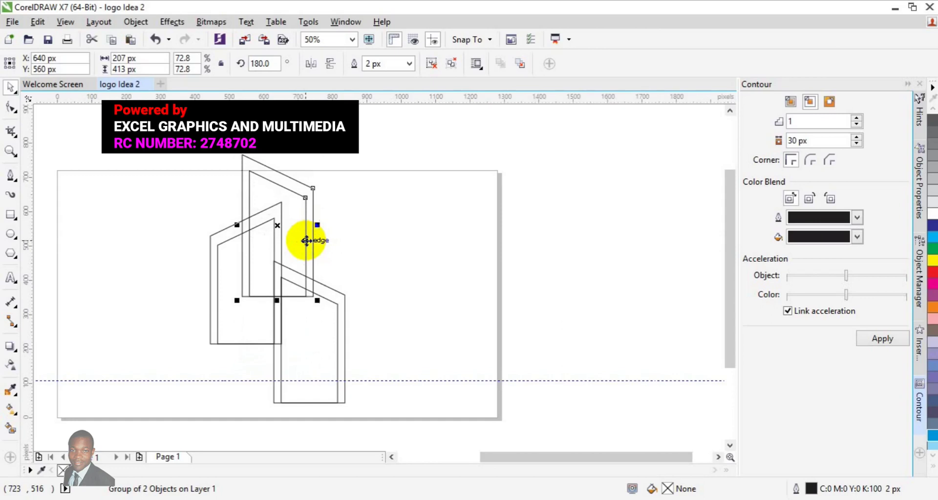
Scale all three outline groups together to about 321 by 594 px and center them on the page as one group, leaving them ungrouped
{"action": "left_click_drag", "start_coordinate": [114, 137], "coordinate": [425, 439]}
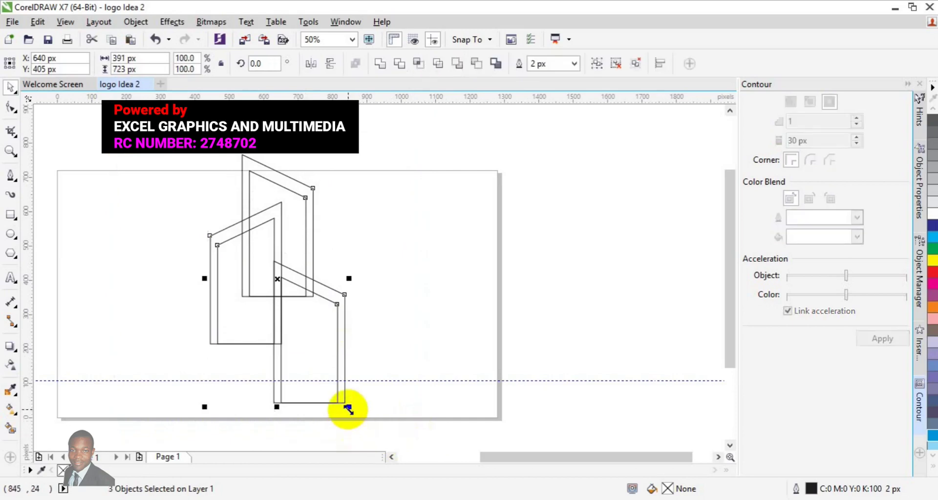
{"action": "left_click_drag", "start_coordinate": [348, 410], "coordinate": [340, 388]}
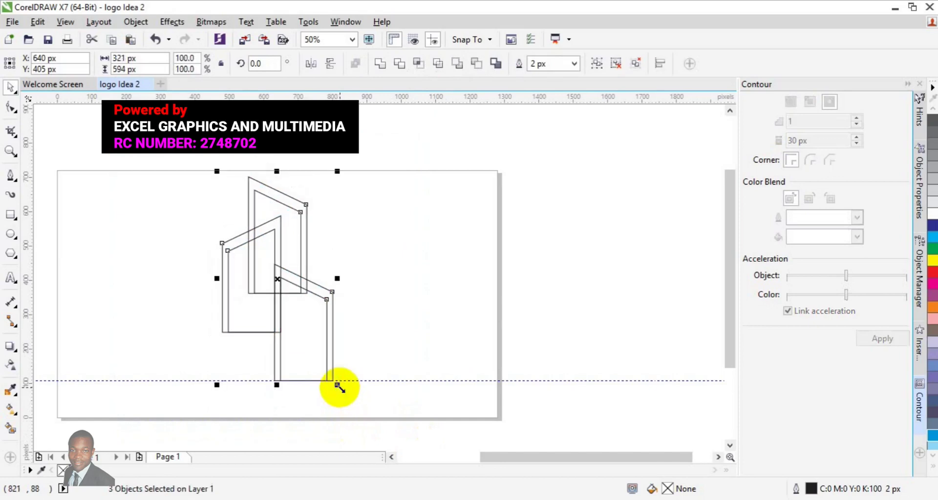
{"action": "left_click", "coordinate": [597, 64]}
{"action": "key", "text": "p"}
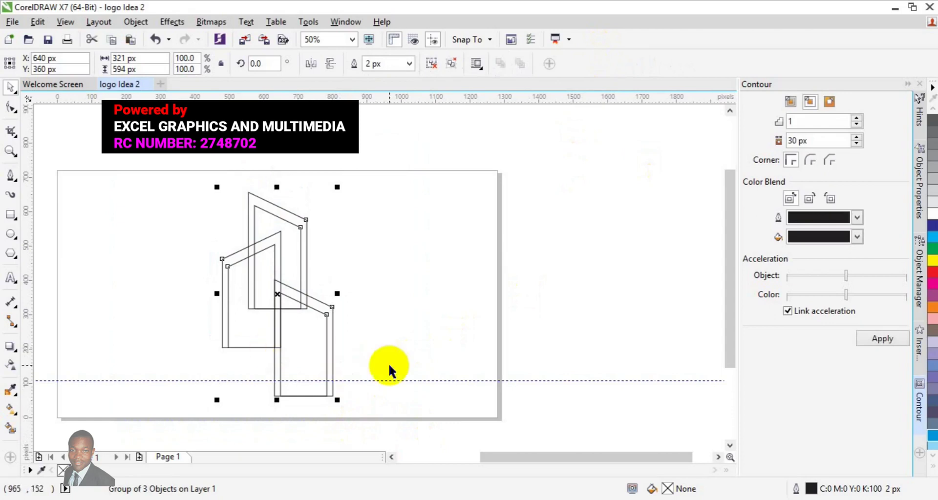
{"action": "left_click", "coordinate": [438, 64]}
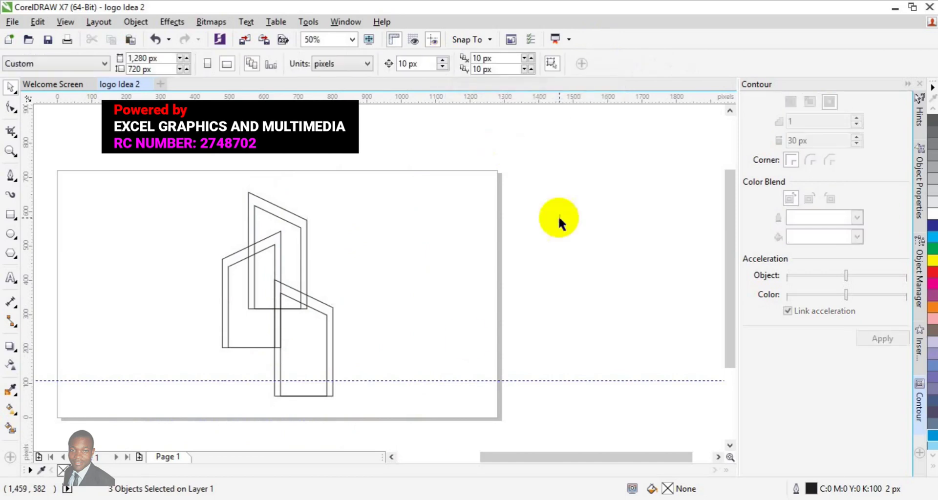
Stretch the left outline group downward to about 404 px tall and the topmost group upward to about 366 px tall
{"action": "left_click", "coordinate": [392, 458]}
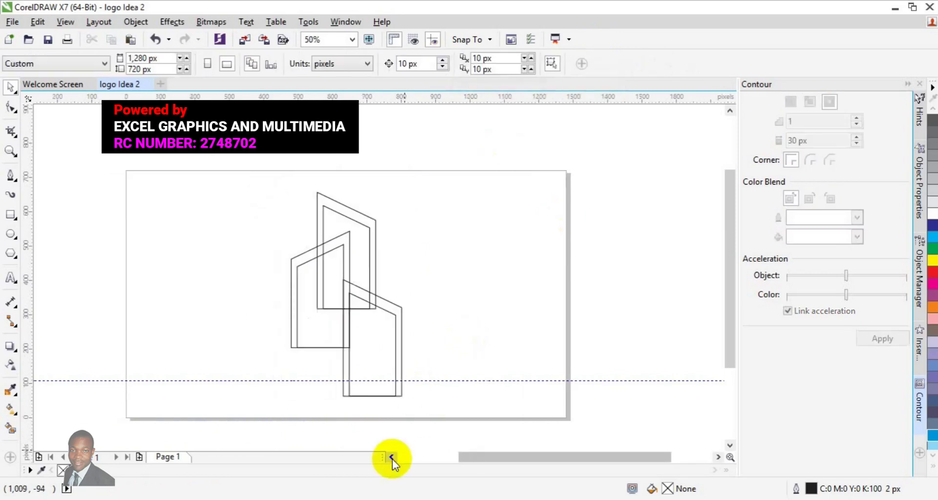
{"action": "left_click", "coordinate": [321, 347]}
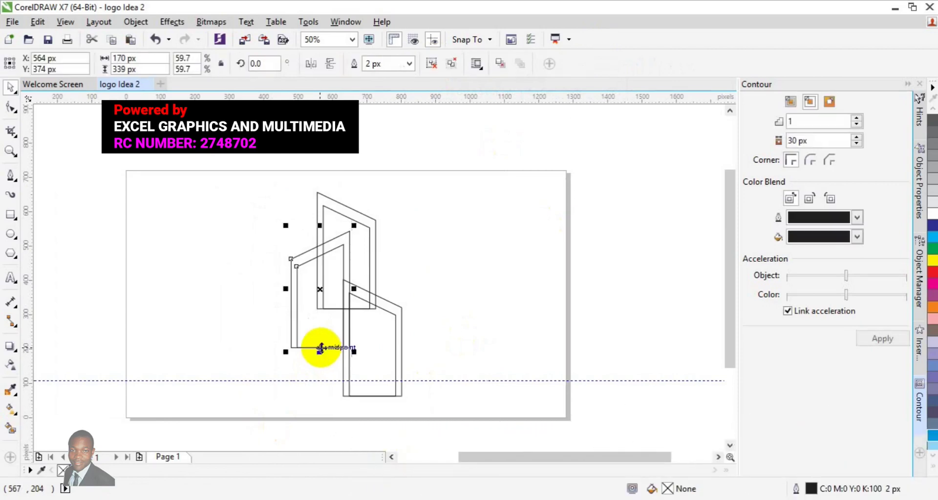
{"action": "left_click_drag", "start_coordinate": [319, 352], "coordinate": [320, 375]}
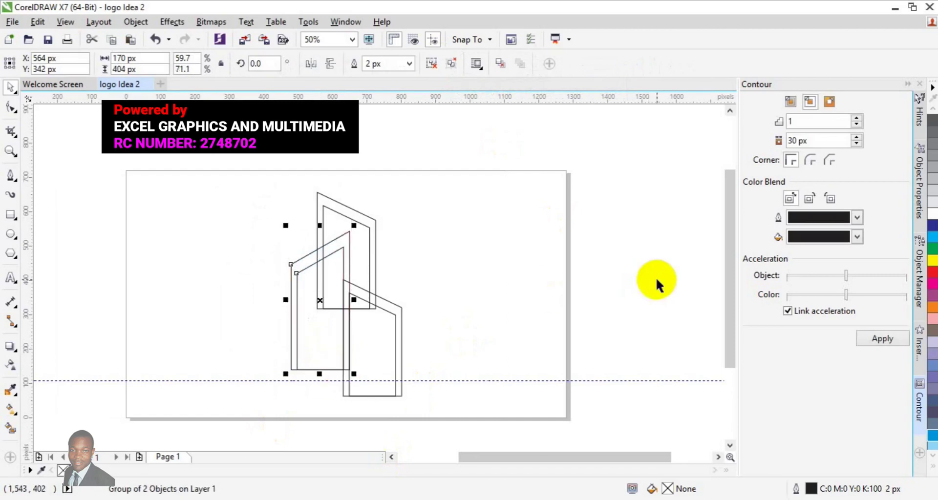
{"action": "left_click", "coordinate": [375, 265]}
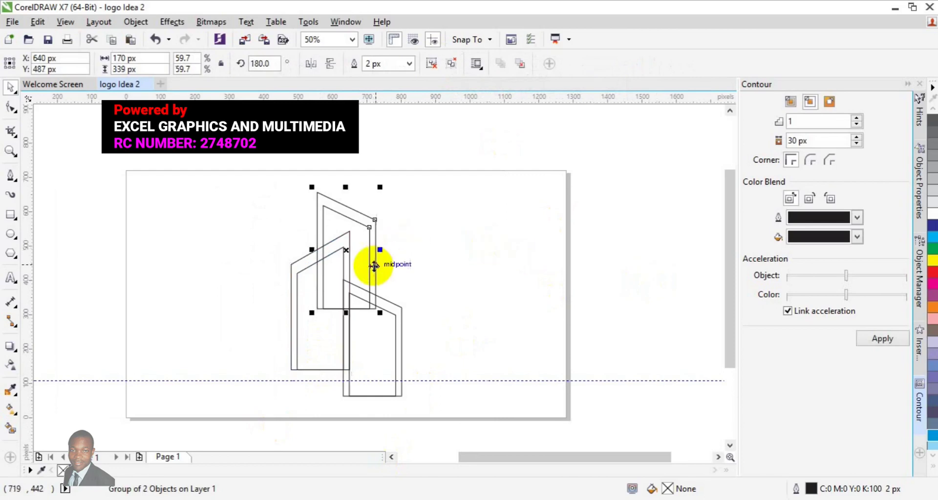
{"action": "left_click_drag", "start_coordinate": [346, 186], "coordinate": [345, 175]}
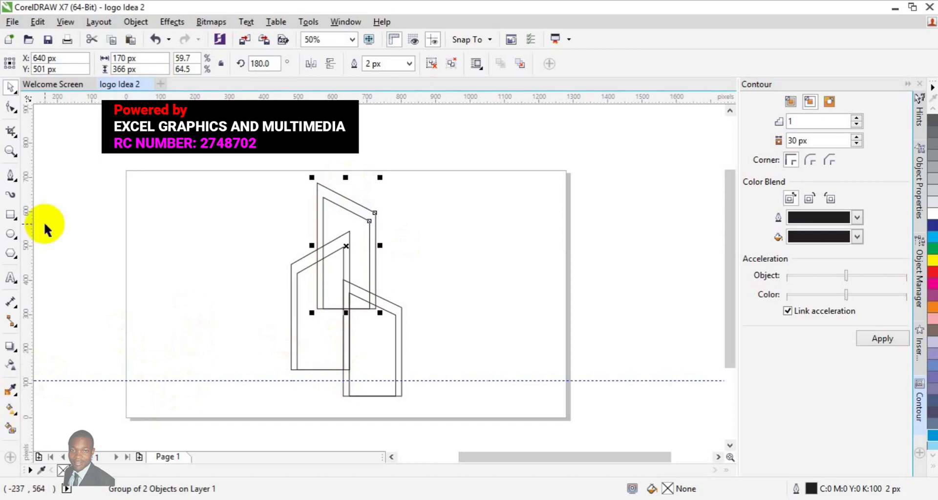
Draw a thin horizontal rectangle about 97 by 5 px beside the left building's slanted top
{"action": "left_click", "coordinate": [8, 157]}
{"action": "left_click", "coordinate": [344, 283]}
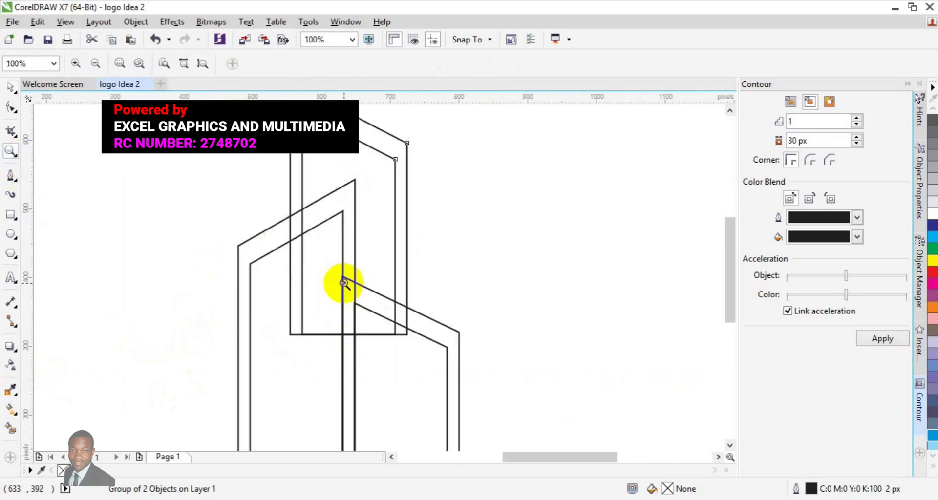
{"action": "left_click", "coordinate": [10, 86]}
{"action": "key", "text": "space"}
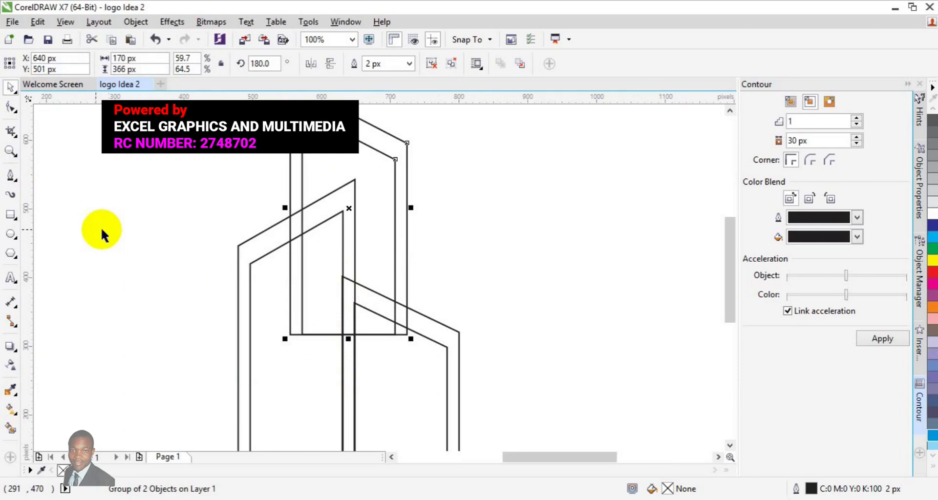
{"action": "left_click", "coordinate": [10, 221]}
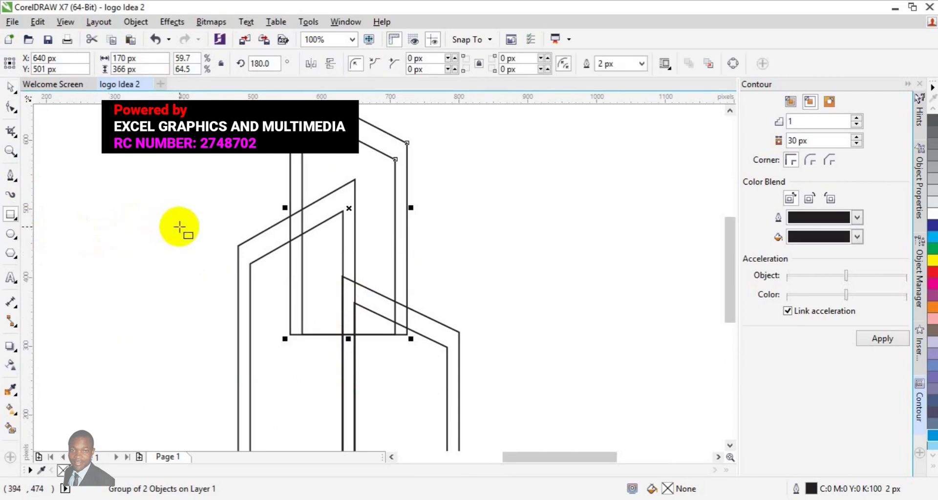
{"action": "left_click_drag", "start_coordinate": [180, 227], "coordinate": [247, 224]}
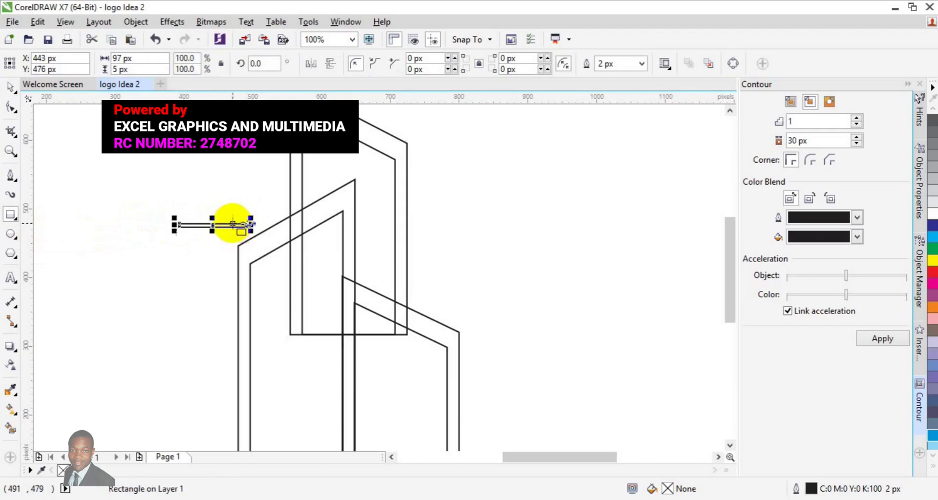
Rotate the thin rectangle counterclockwise to about 21.9 degrees, roughly following the left building's roof slope
{"action": "left_click", "coordinate": [212, 225]}
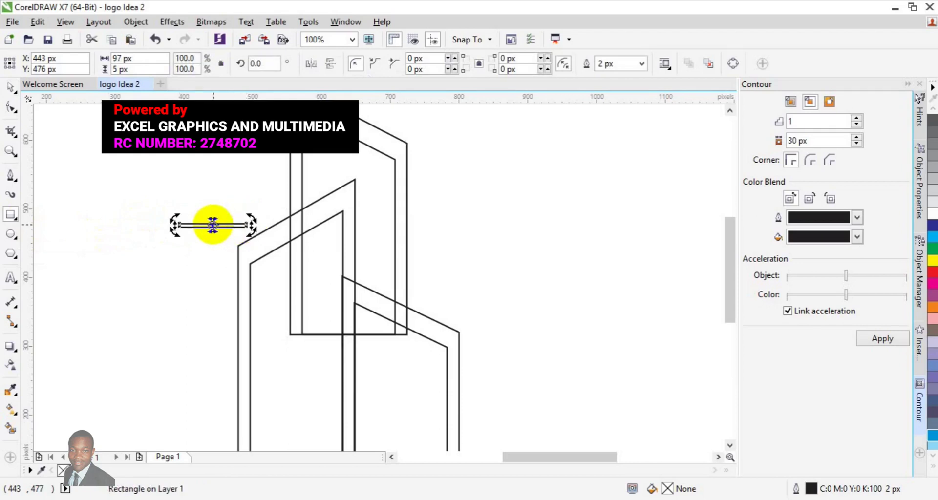
{"action": "mouse_move", "coordinate": [251, 231]}
{"action": "left_mouse_down"}
{"action": "mouse_move", "coordinate": [254, 214]}
{"action": "mouse_move", "coordinate": [256, 221]}
{"action": "left_mouse_up"}
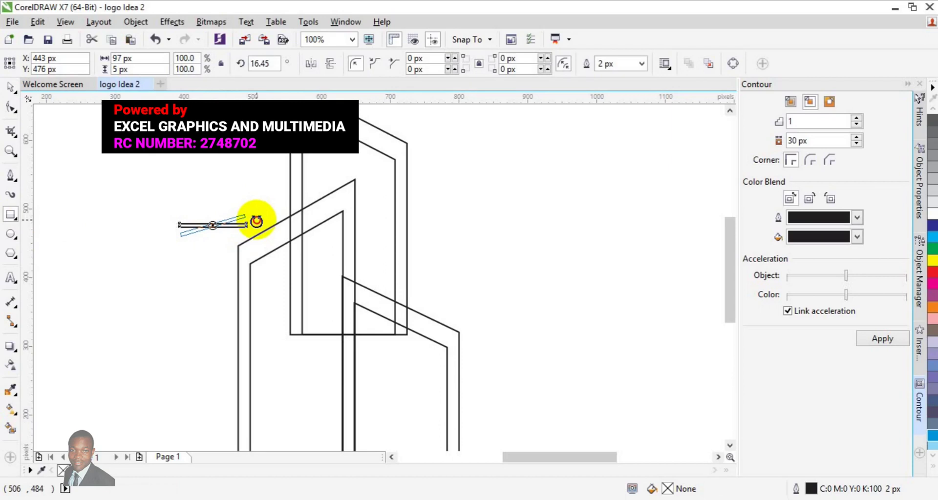
{"action": "left_click_drag", "start_coordinate": [256, 221], "coordinate": [251, 213]}
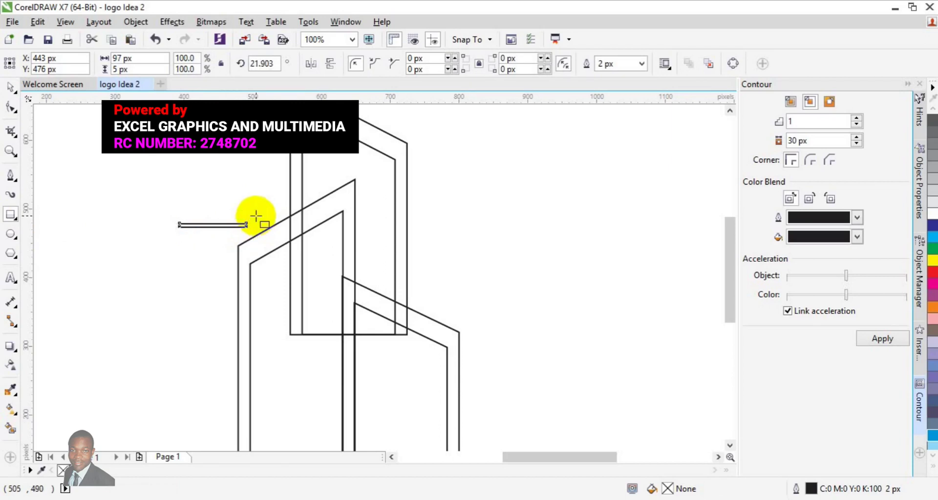
{"action": "left_click", "coordinate": [10, 87]}
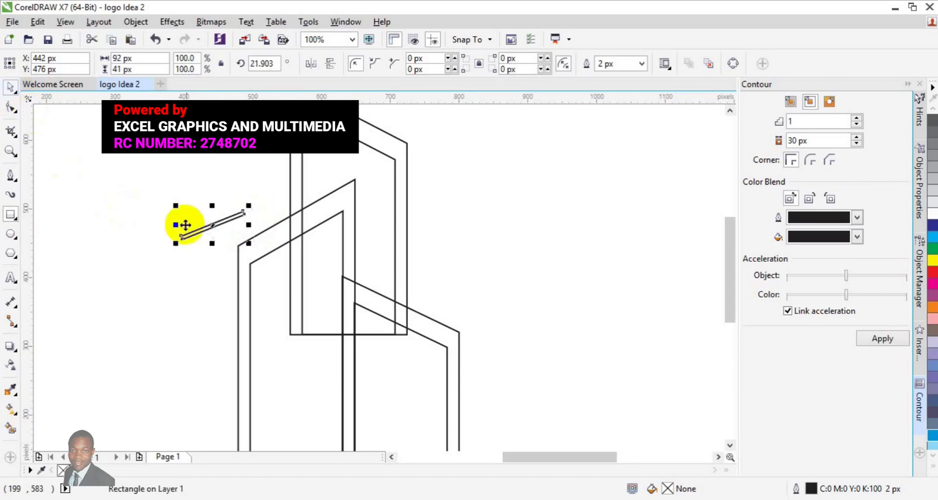
Move the thin rectangle just above the left building's slanted roof and rotate it to about 30.9 degrees, parallel to the roof
{"action": "left_click_drag", "start_coordinate": [208, 227], "coordinate": [331, 182]}
{"action": "left_click", "coordinate": [299, 203]}
{"action": "left_click", "coordinate": [402, 221]}
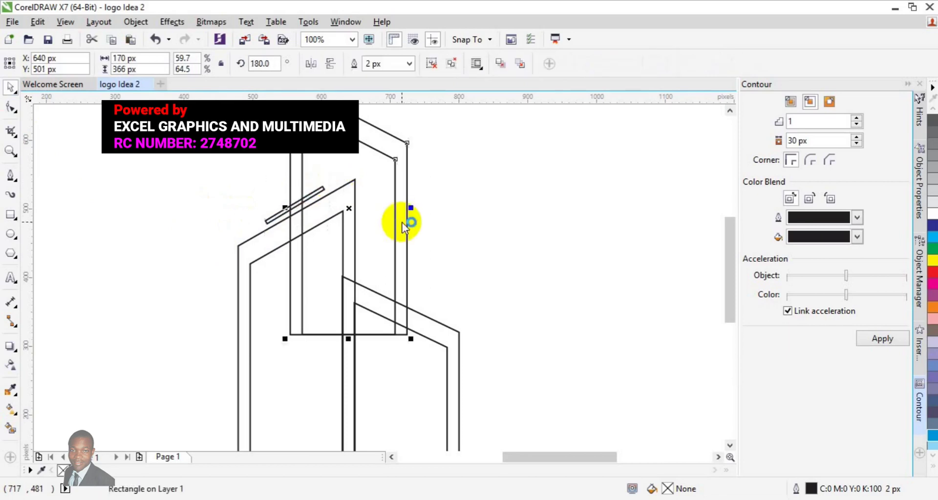
{"action": "left_click", "coordinate": [306, 201]}
{"action": "left_click", "coordinate": [312, 196]}
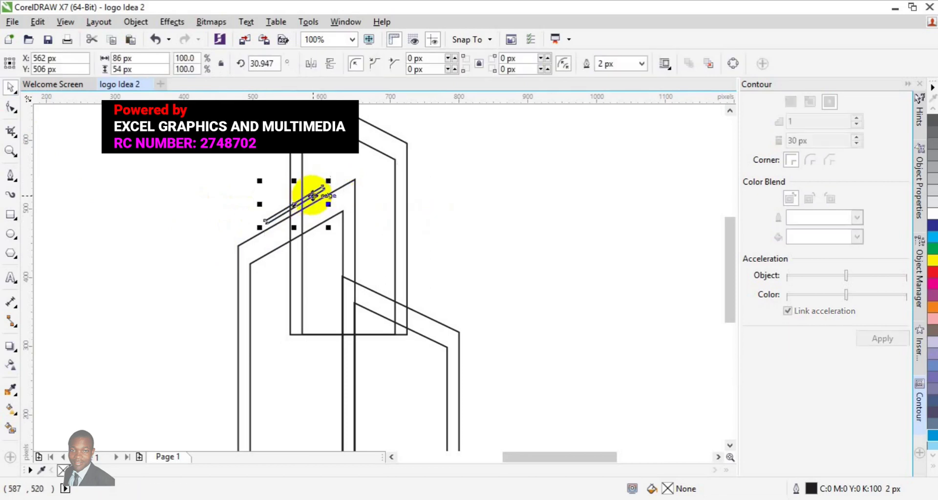
{"action": "left_click_drag", "start_coordinate": [312, 196], "coordinate": [315, 199]}
{"action": "key", "text": "Up"}
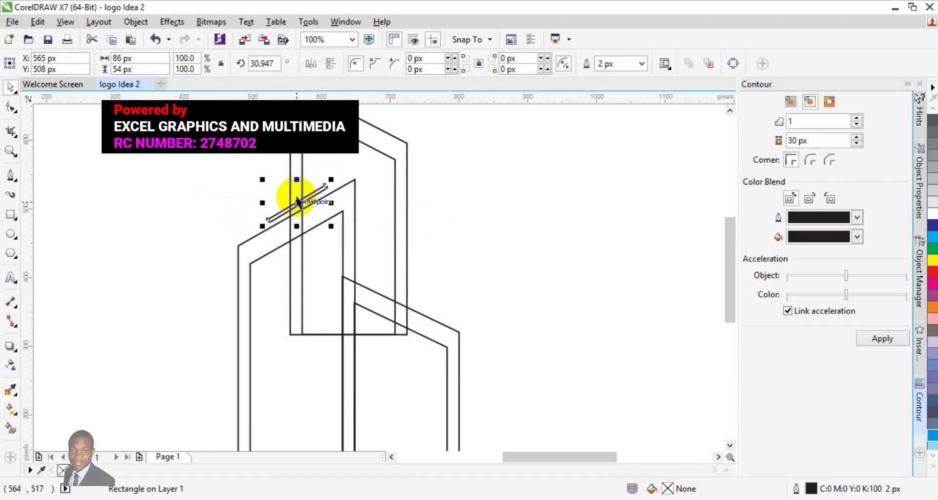
{"action": "left_click_drag", "start_coordinate": [297, 205], "coordinate": [298, 203]}
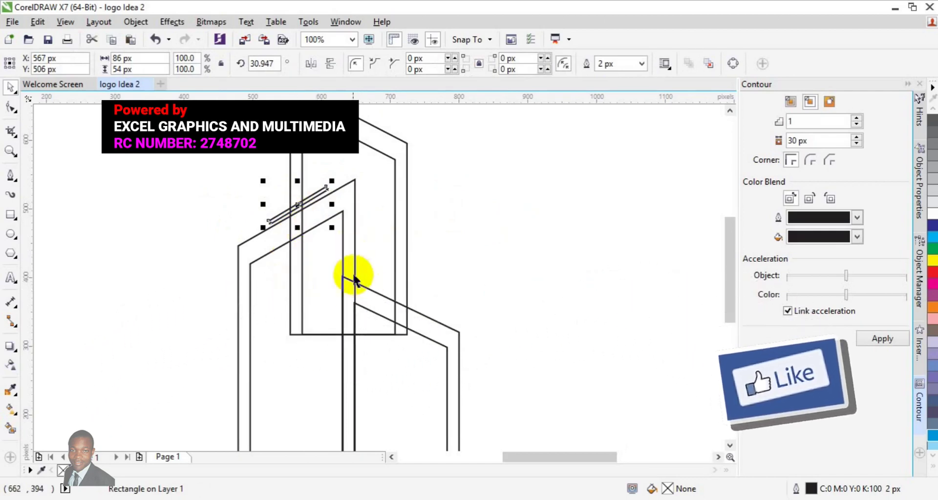
Place a copy of the thin rectangle above the right building's roof and rotate it to about 327.8 degrees
{"action": "left_click_drag", "start_coordinate": [296, 204], "coordinate": [355, 258]}
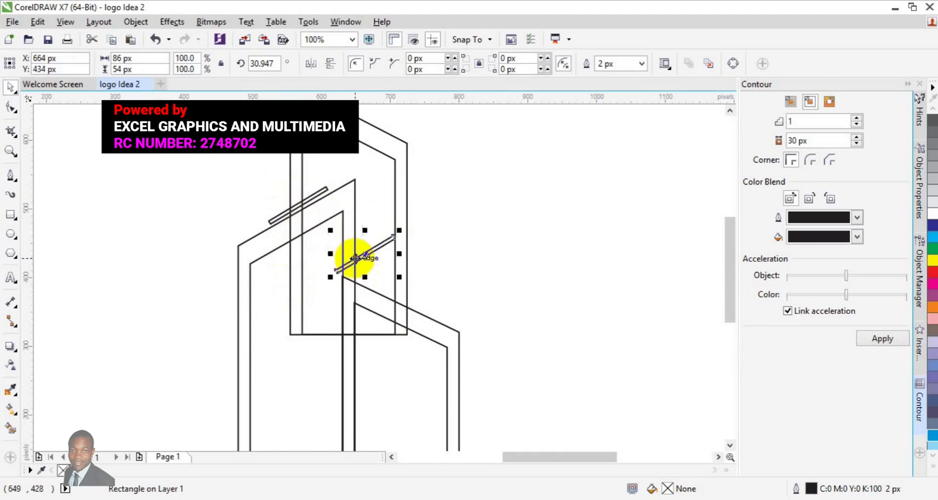
{"action": "left_click", "coordinate": [355, 258]}
{"action": "left_click_drag", "start_coordinate": [398, 226], "coordinate": [435, 291]}
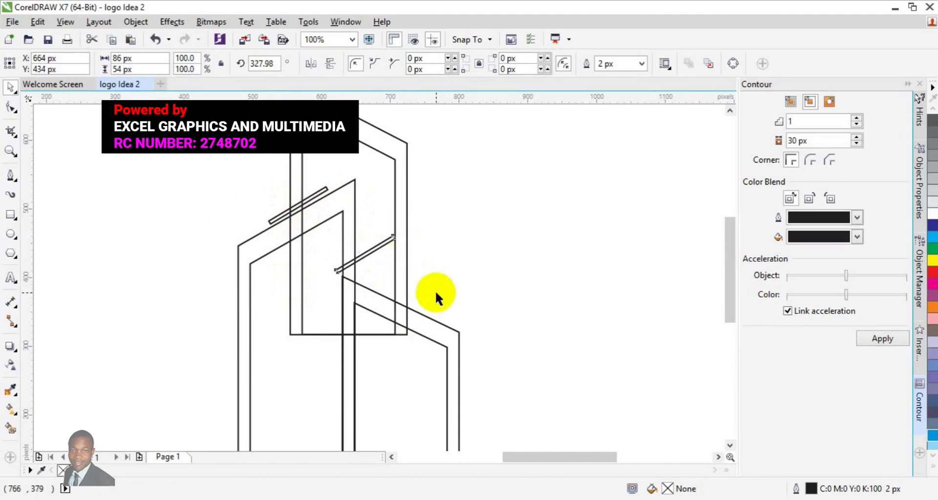
{"action": "left_click", "coordinate": [469, 268]}
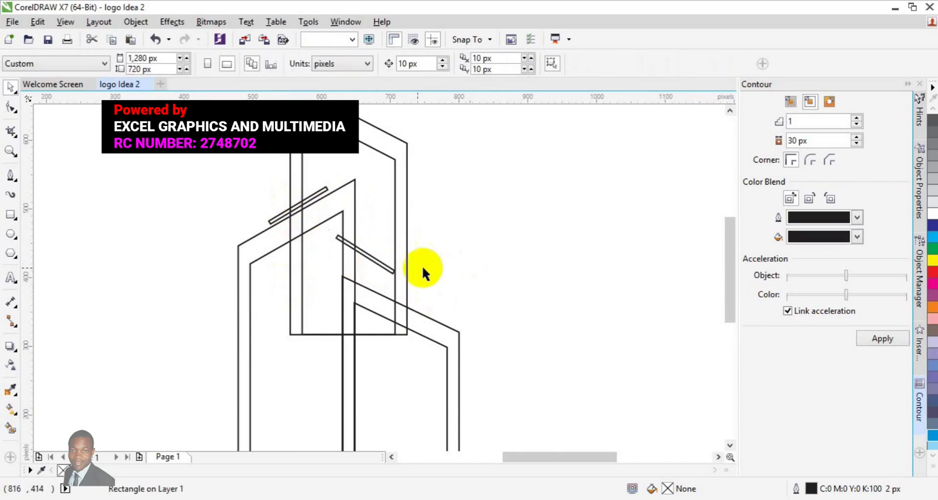
Fit the copied strip onto the right building's slanted roof, enlarging it to about 103 by 56 px and rotating it to about 333 degrees
{"action": "left_click", "coordinate": [387, 269]}
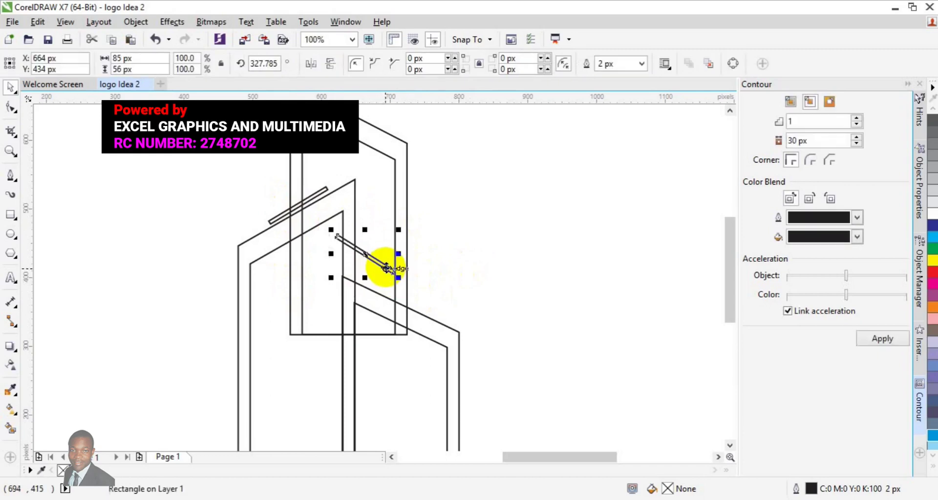
{"action": "left_click_drag", "start_coordinate": [387, 269], "coordinate": [418, 311]}
{"action": "left_click", "coordinate": [421, 318]}
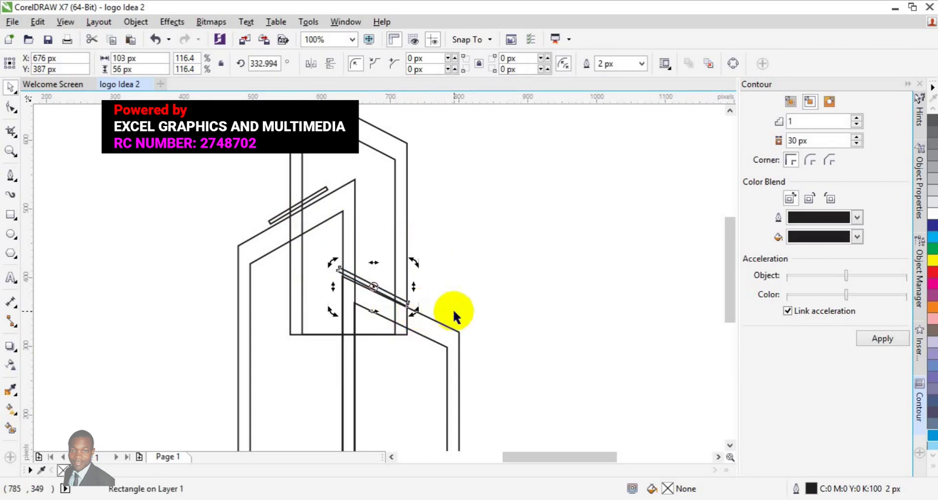
{"action": "left_click", "coordinate": [415, 283]}
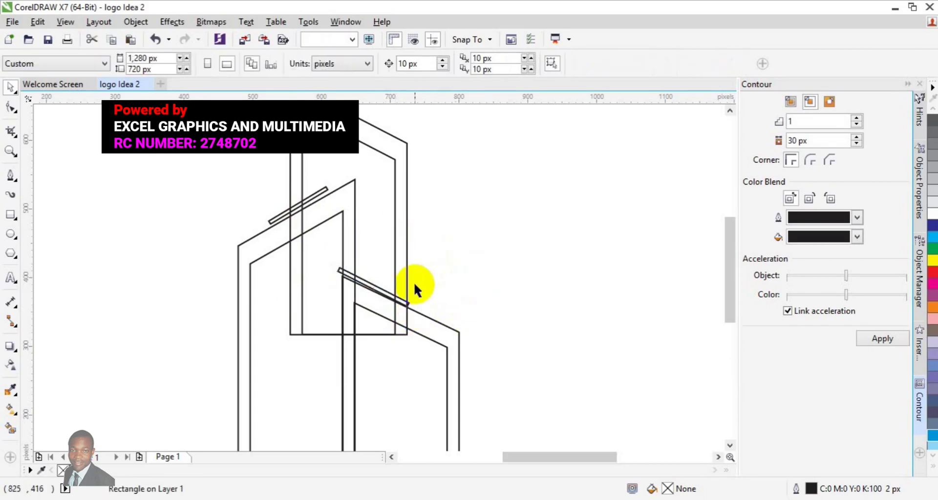
Shift the right strip slightly along the roof and refine its rotation to about 334.2 degrees
{"action": "left_click", "coordinate": [392, 297]}
{"action": "mouse_move", "coordinate": [391, 294]}
{"action": "left_mouse_down"}
{"action": "mouse_move", "coordinate": [400, 297]}
{"action": "mouse_move", "coordinate": [390, 292]}
{"action": "left_mouse_up"}
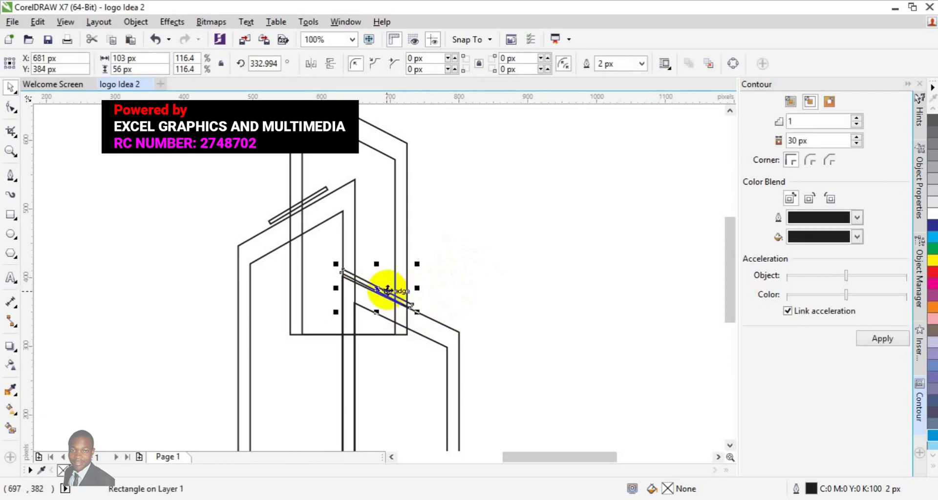
{"action": "left_click", "coordinate": [388, 291]}
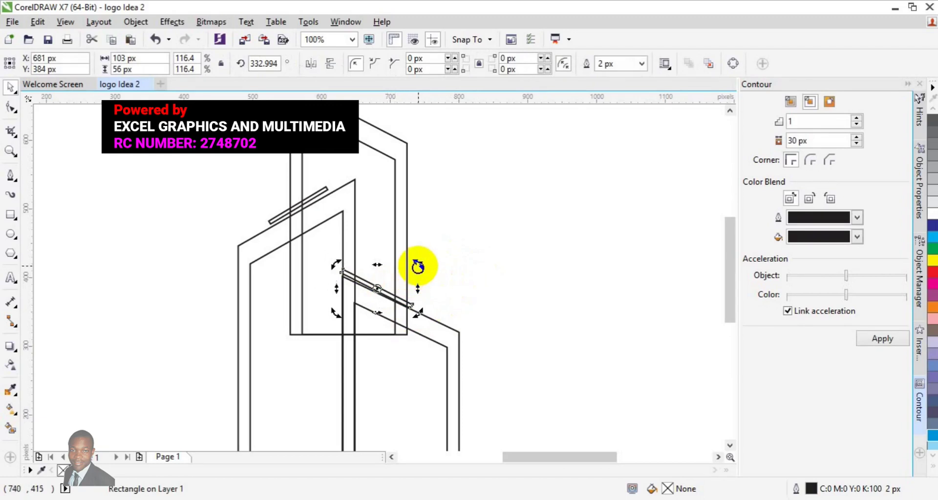
{"action": "left_click_drag", "start_coordinate": [418, 267], "coordinate": [418, 268]}
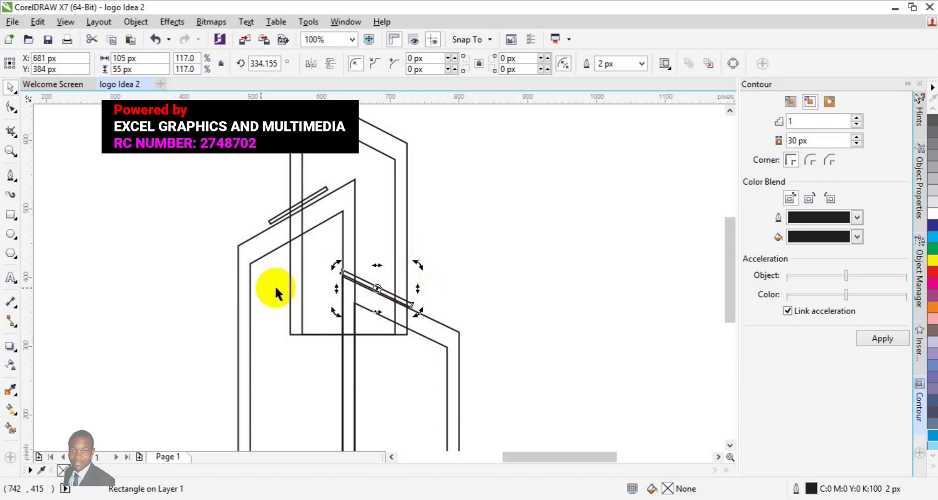
{"action": "left_click", "coordinate": [203, 286]}
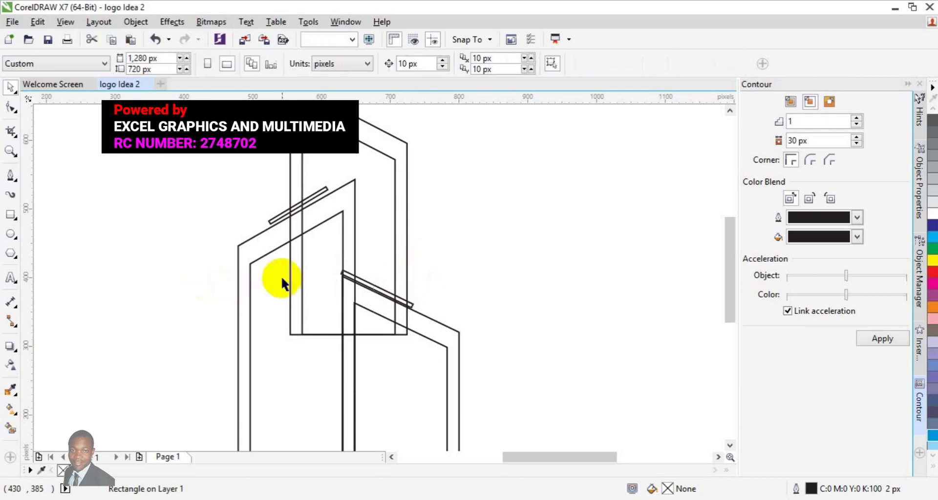
Enlarge the right roof strip to about 116 by 61 px and reposition it just above the roof edge, starting at its peak
{"action": "left_click", "coordinate": [368, 286]}
{"action": "left_click_drag", "start_coordinate": [370, 283], "coordinate": [373, 278]}
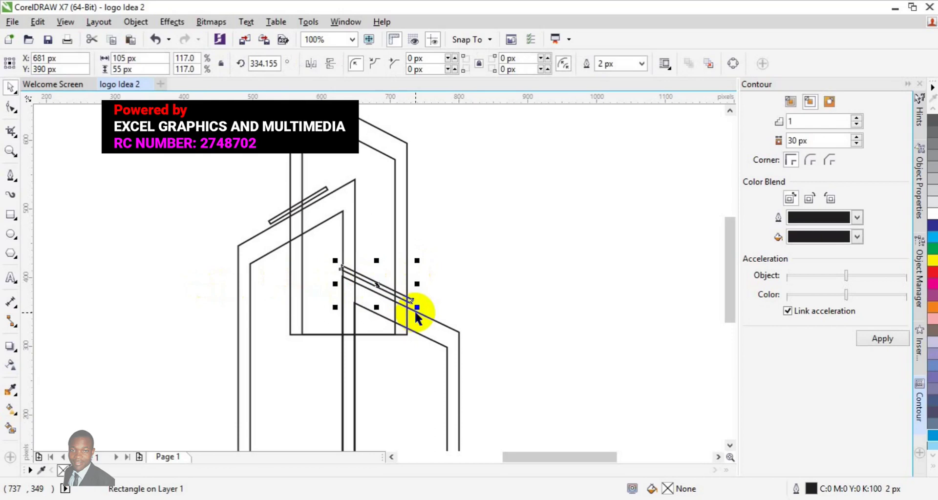
{"action": "key", "text": "Down"}
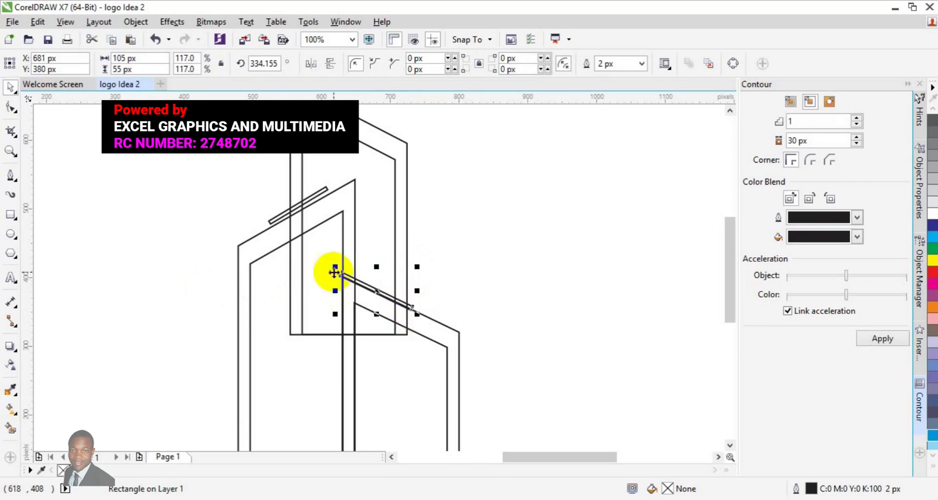
{"action": "left_click_drag", "start_coordinate": [371, 283], "coordinate": [374, 283]}
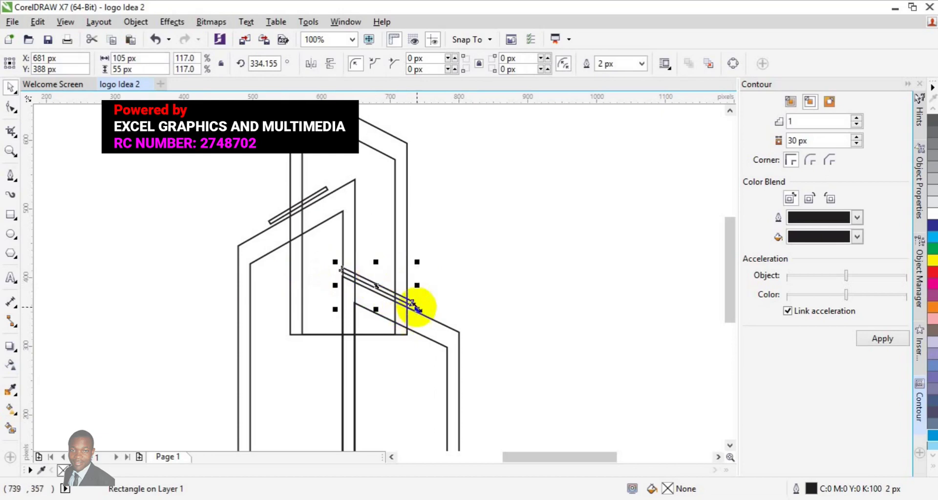
{"action": "left_click_drag", "start_coordinate": [418, 307], "coordinate": [422, 311]}
{"action": "left_click_drag", "start_coordinate": [375, 287], "coordinate": [380, 290]}
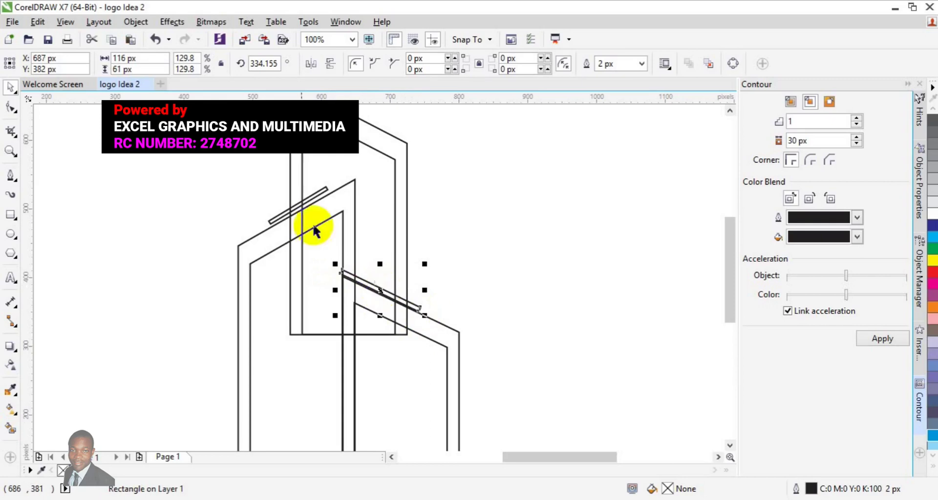
Enlarge the left roof strip to about 107 by 67 px
{"action": "left_click", "coordinate": [308, 198]}
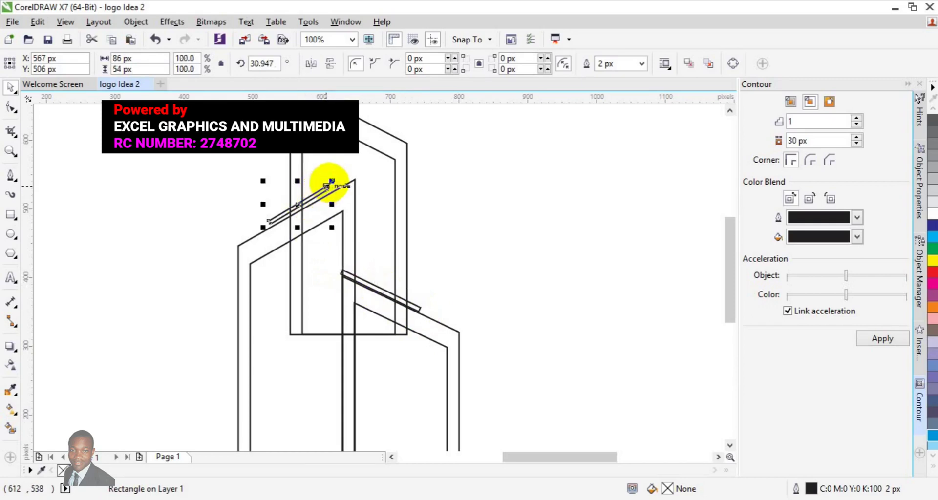
{"action": "left_click_drag", "start_coordinate": [326, 186], "coordinate": [333, 183]}
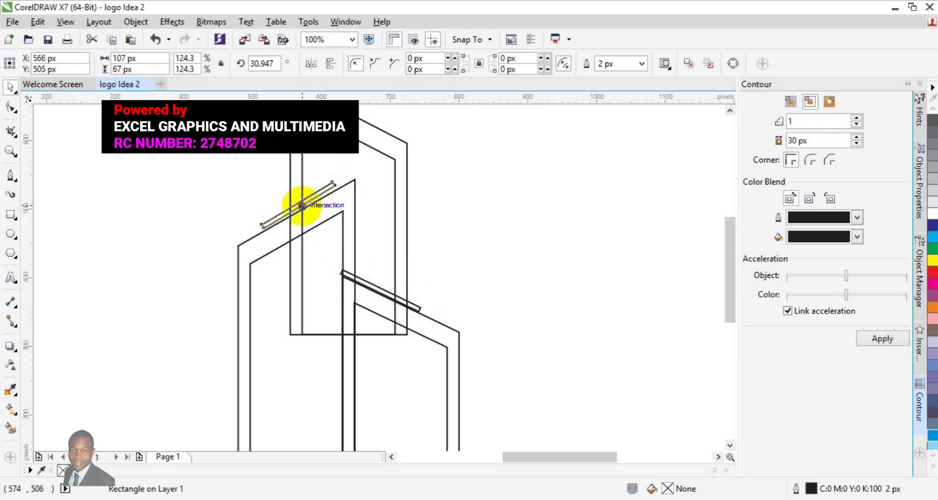
{"action": "left_click", "coordinate": [301, 206]}
{"action": "left_click", "coordinate": [302, 206]}
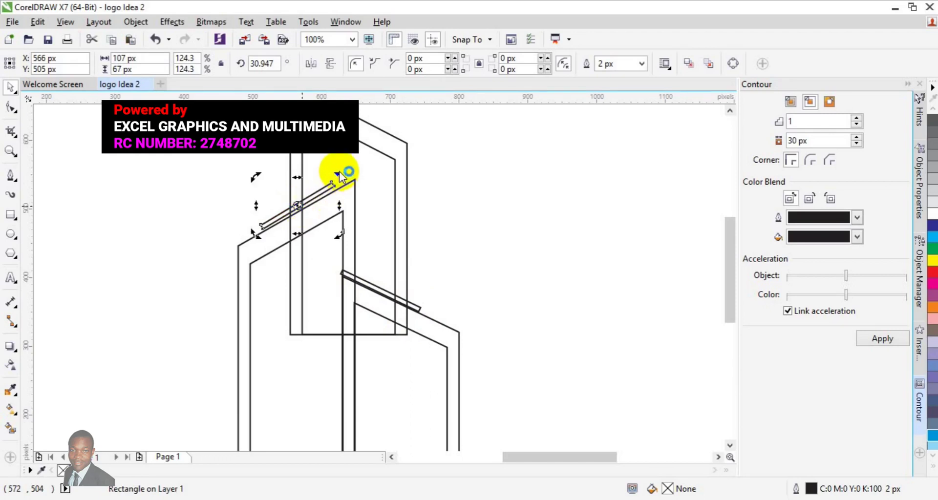
Nudge the left strip against its roof and place a copy across the left building's outer wall at about X 493, Y 316 px
{"action": "scroll", "coordinate": [341, 177], "scroll_direction": "down", "scroll_amount": 3}
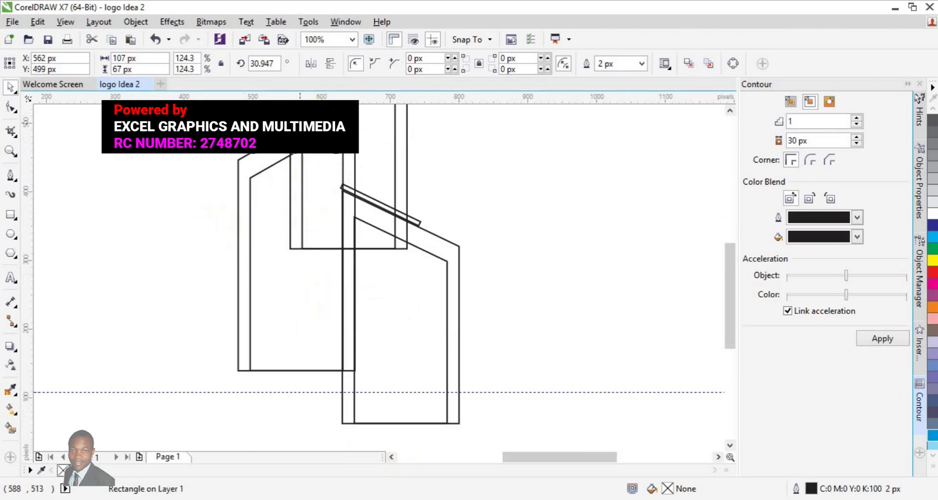
{"action": "key", "text": "Right"}
{"action": "key", "text": "Up"}
{"action": "left_click_drag", "start_coordinate": [297, 125], "coordinate": [240, 254]}
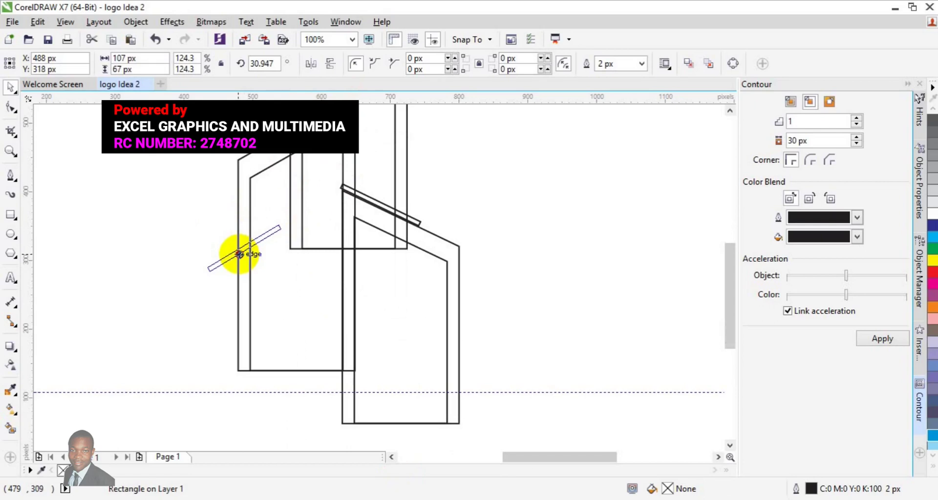
{"action": "left_click_drag", "start_coordinate": [239, 254], "coordinate": [243, 255]}
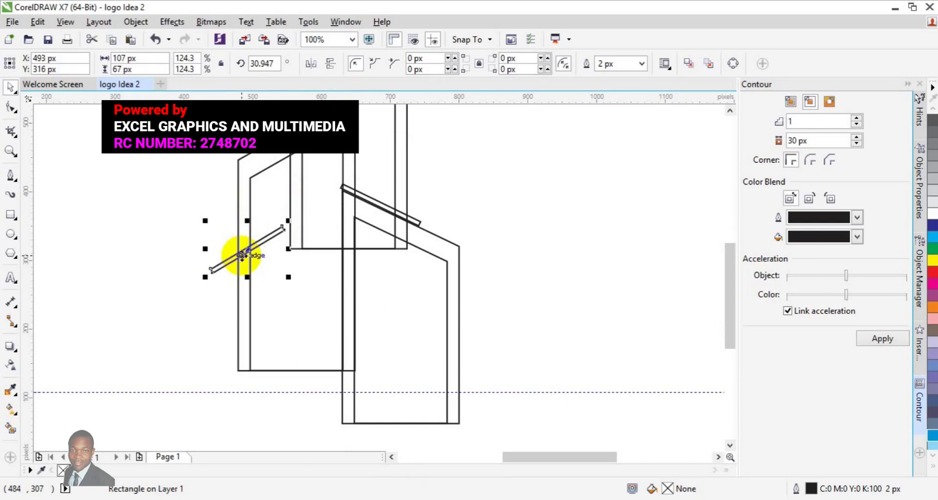
Draw a rectangle about 380 by 157 px starting at the left building's lower outer corner, covering the right building's protruding base
{"action": "left_click", "coordinate": [10, 218]}
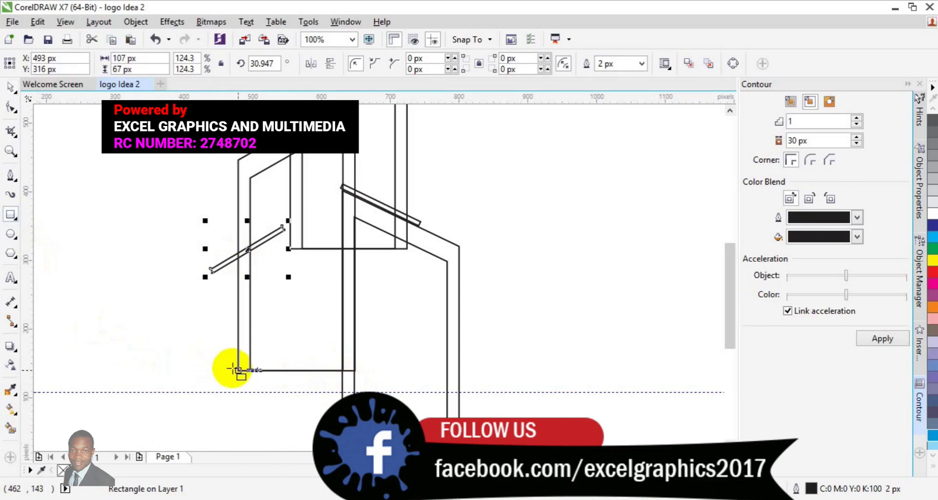
{"action": "left_click_drag", "start_coordinate": [234, 370], "coordinate": [499, 417]}
{"action": "left_click", "coordinate": [10, 86]}
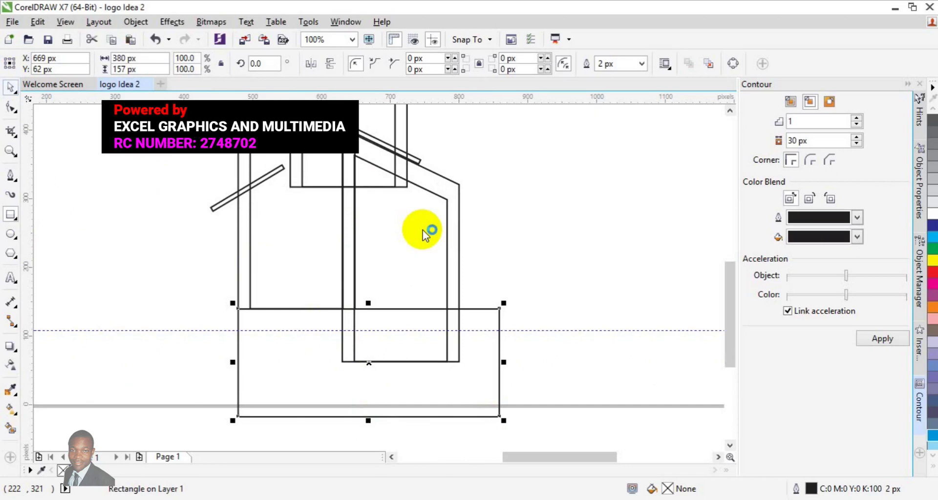
Trim the right building group with the large rectangle so both bases align, and delete the rectangle
{"action": "left_click", "coordinate": [447, 237], "text": "shift"}
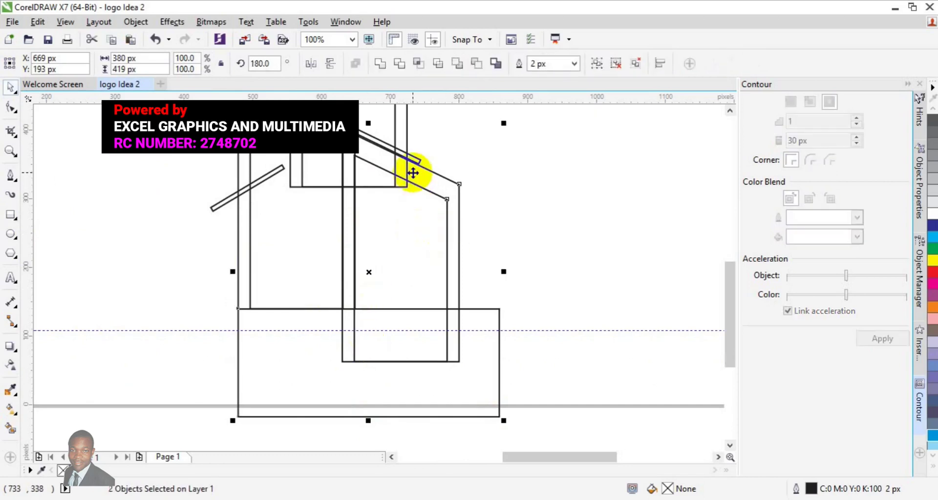
{"action": "left_click", "coordinate": [401, 69]}
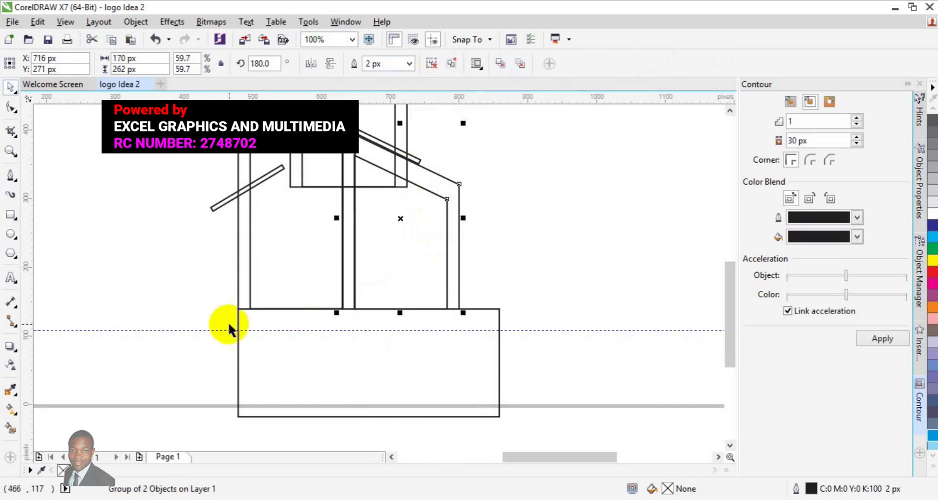
{"action": "left_click", "coordinate": [263, 368]}
{"action": "key", "text": "Delete"}
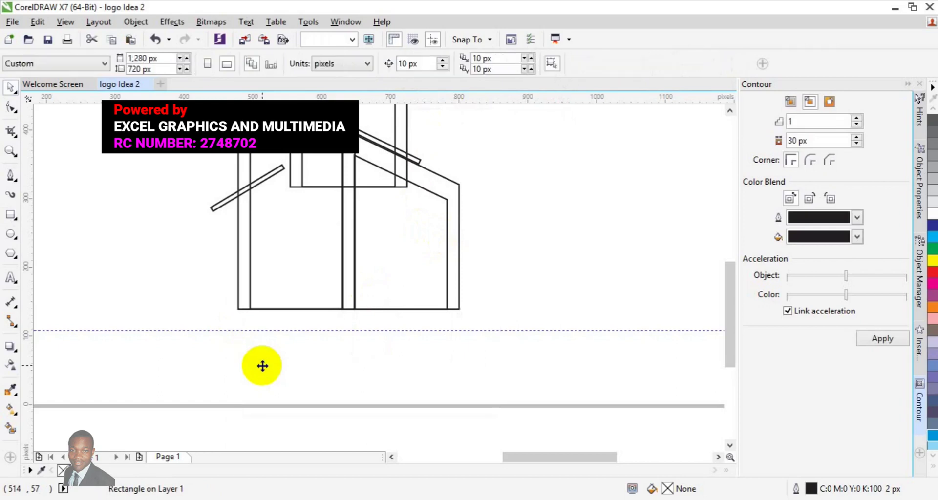
Draw a rectangle about 130 by 28 px outside the left building, below the thin strip on its outer wall
{"action": "left_click", "coordinate": [11, 152]}
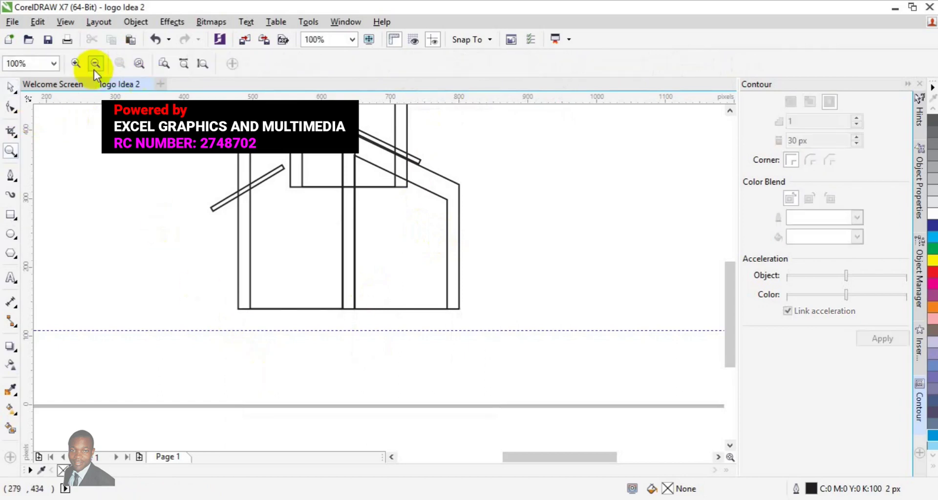
{"action": "left_click", "coordinate": [93, 66]}
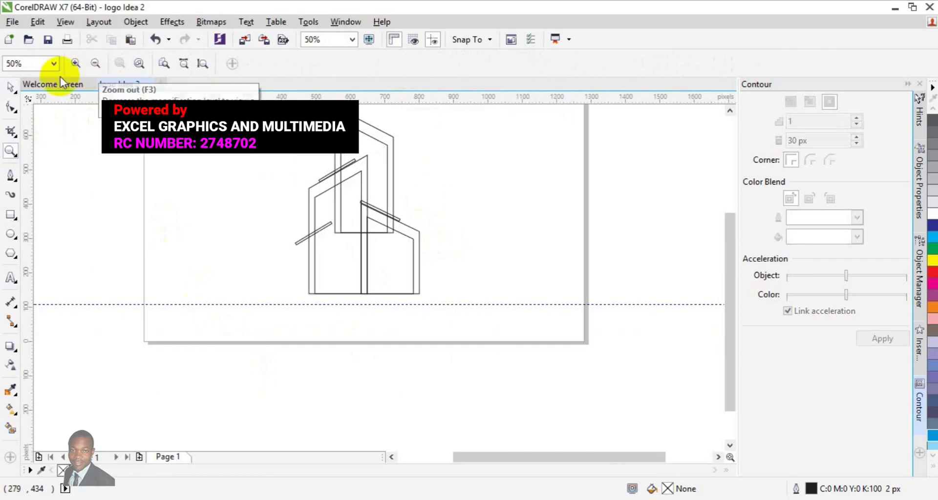
{"action": "left_click", "coordinate": [11, 87]}
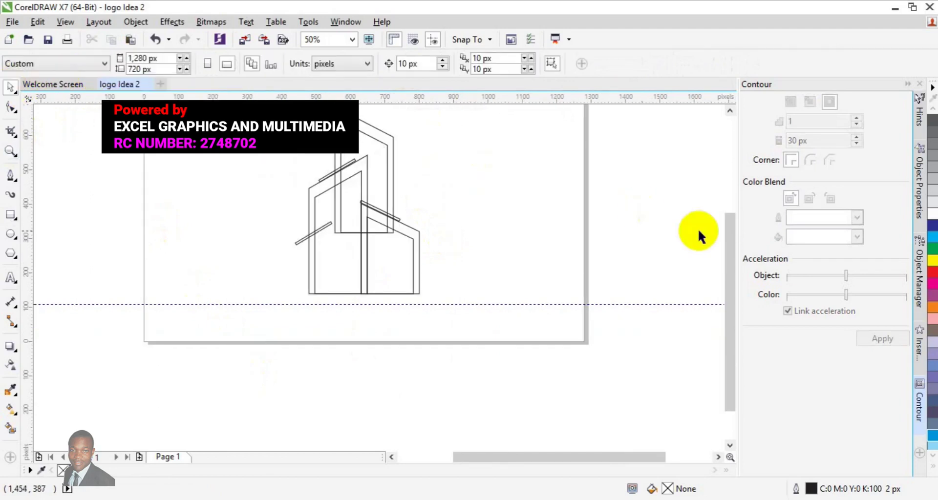
{"action": "left_click_drag", "start_coordinate": [725, 238], "coordinate": [726, 218]}
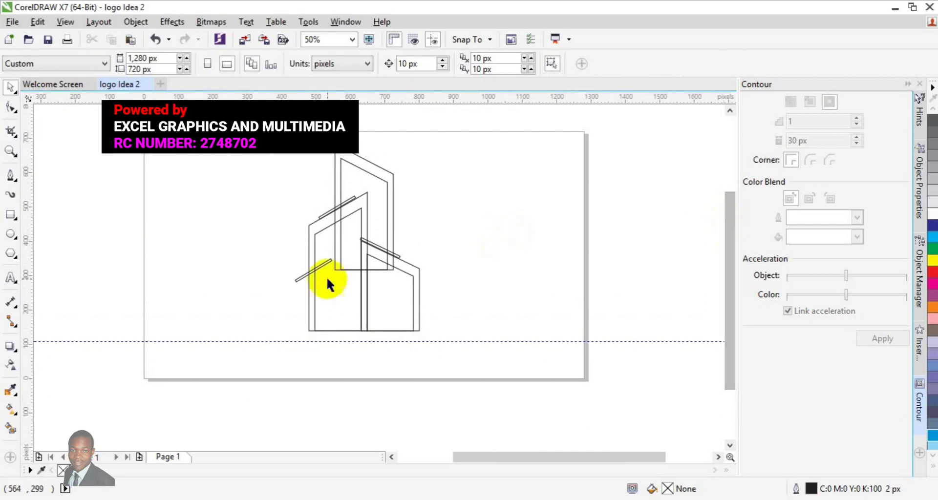
{"action": "left_click", "coordinate": [11, 152]}
{"action": "left_click", "coordinate": [374, 240]}
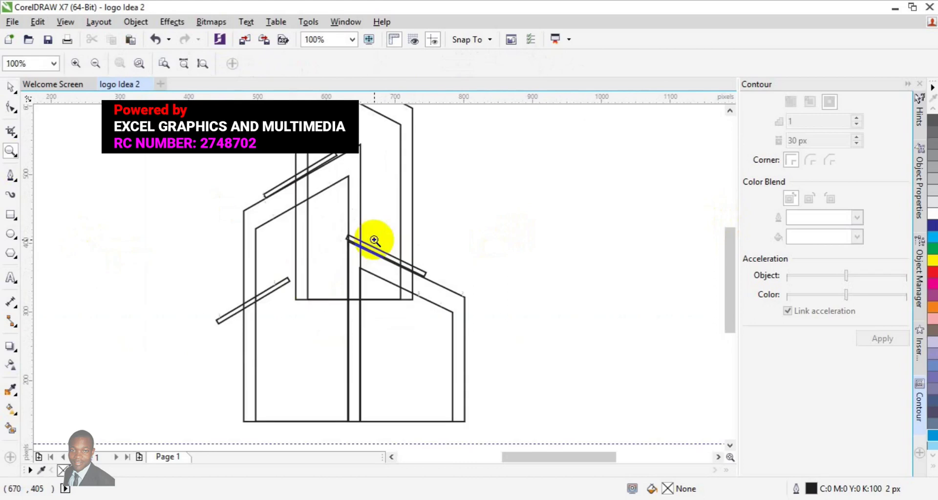
{"action": "left_click", "coordinate": [11, 217]}
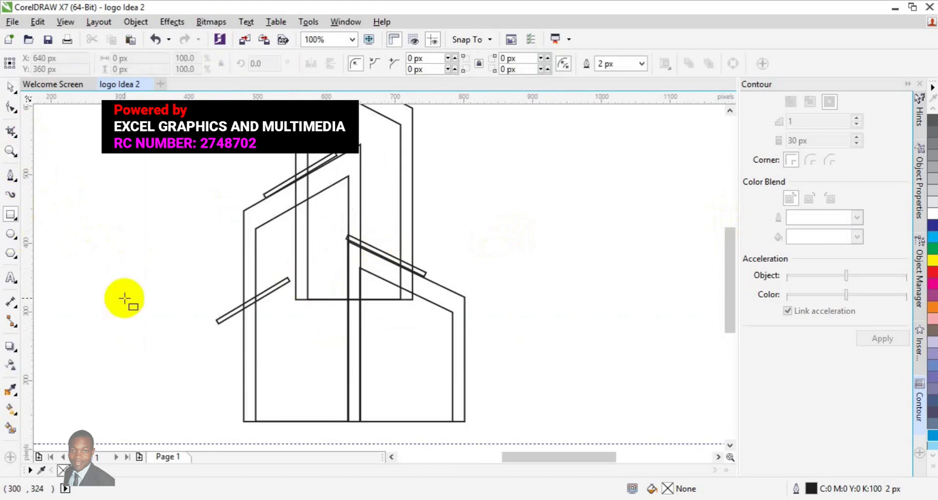
{"action": "left_click_drag", "start_coordinate": [126, 348], "coordinate": [215, 366]}
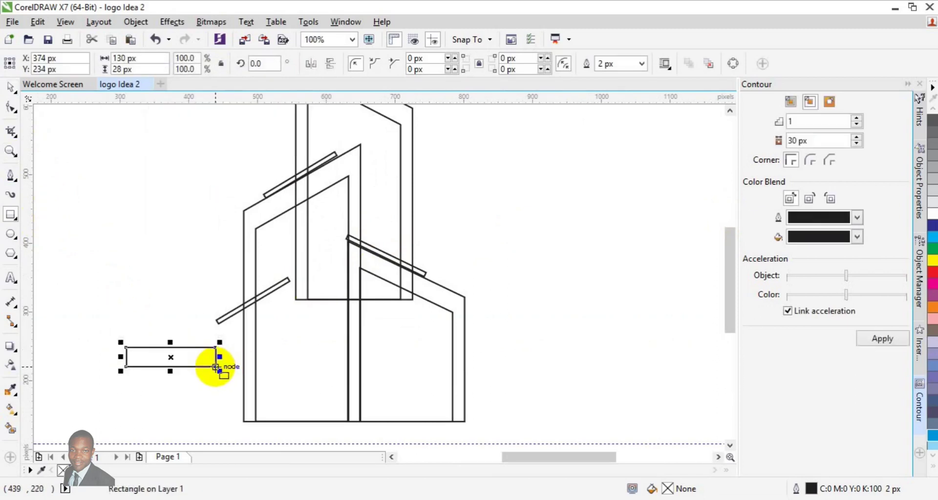
Skew the rectangle so its far end rises towards the left building, and rotate it to about 15.6°
{"action": "left_click", "coordinate": [171, 357]}
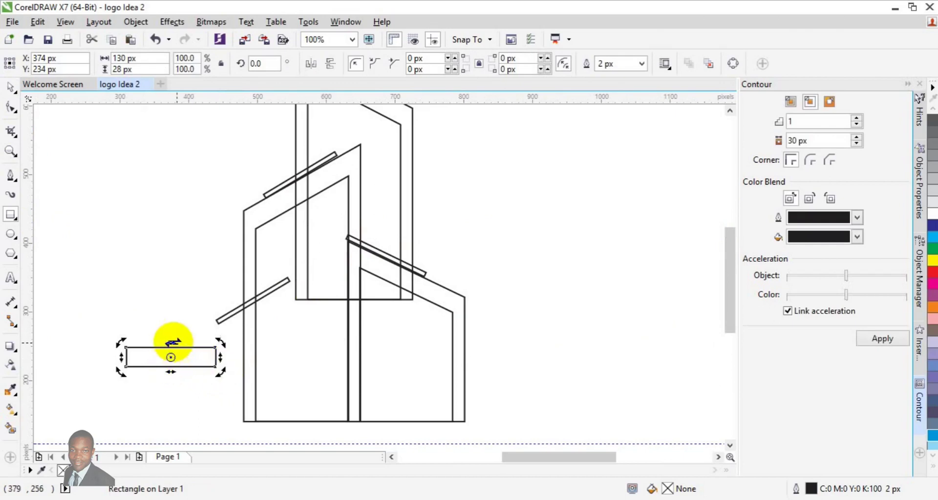
{"action": "left_click_drag", "start_coordinate": [218, 359], "coordinate": [218, 341]}
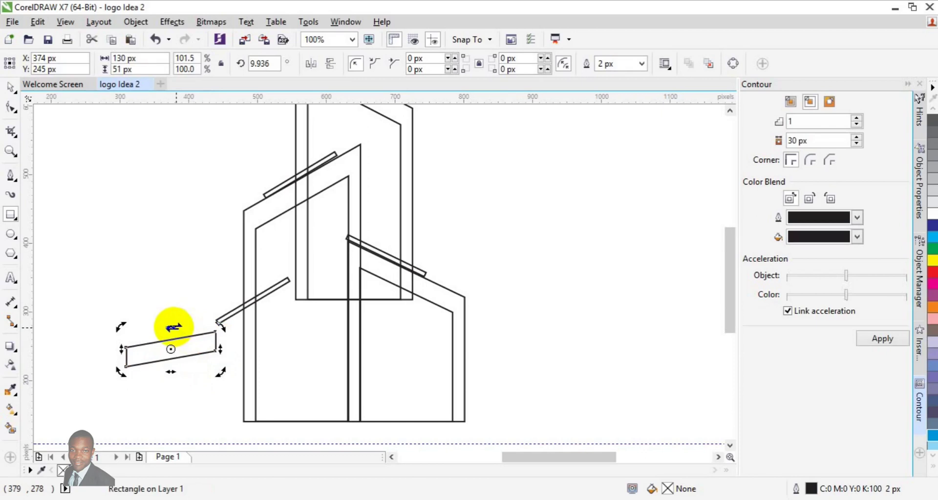
{"action": "left_click", "coordinate": [10, 92]}
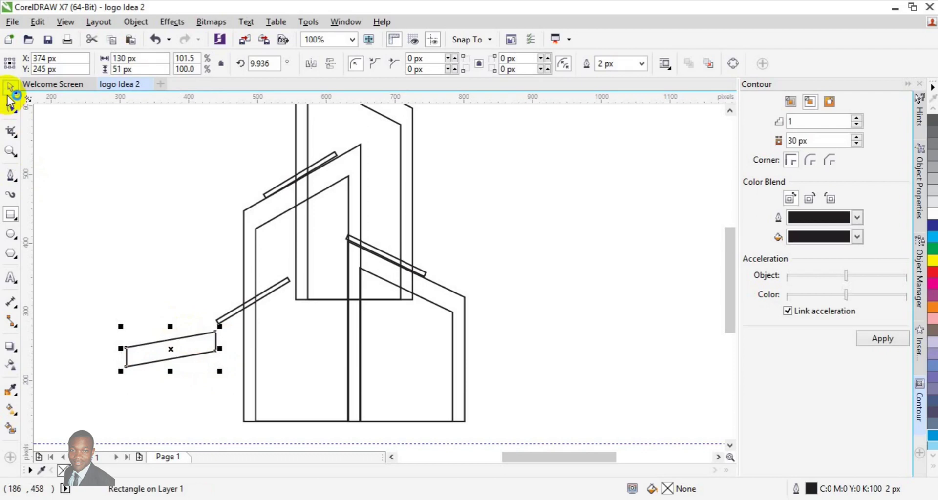
{"action": "left_click", "coordinate": [171, 351]}
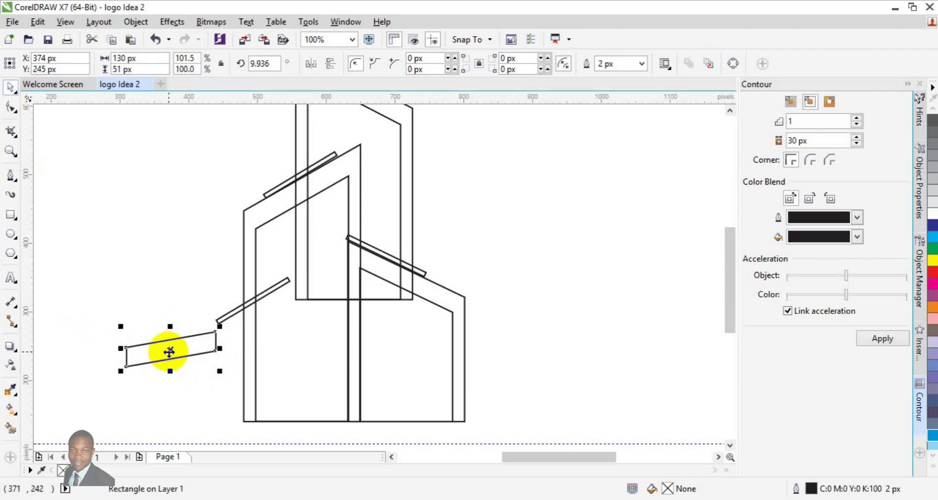
{"action": "left_click", "coordinate": [169, 352]}
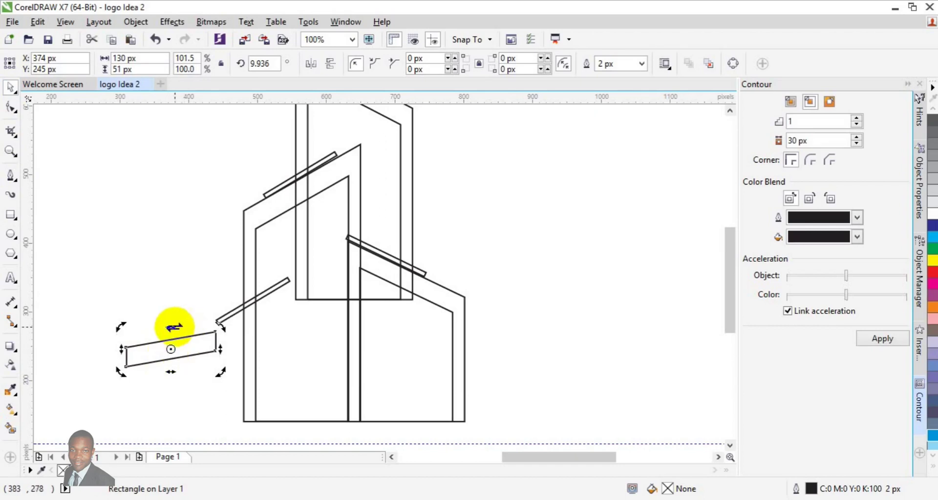
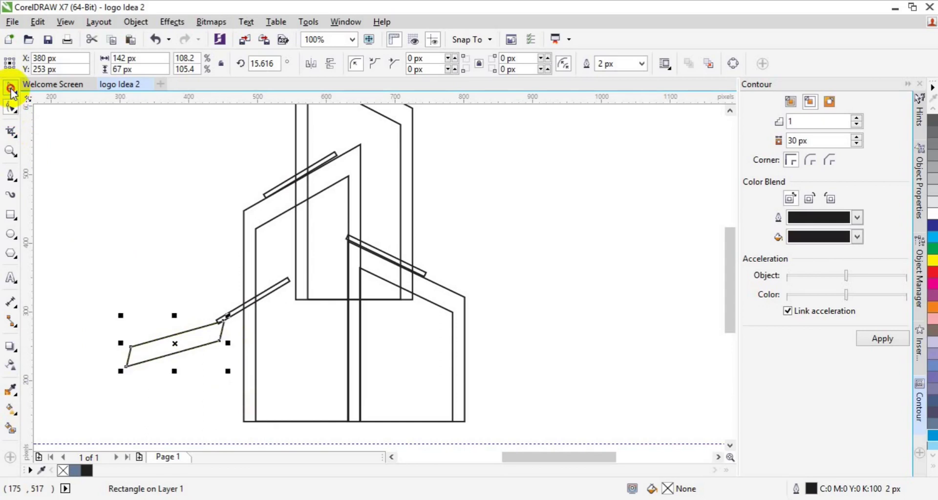
Place the skewed rectangle across the left building's outer wall at about X 508, Y 283 px and rotate it to about 26.1°
{"action": "left_click_drag", "start_coordinate": [174, 341], "coordinate": [263, 323]}
{"action": "left_click", "coordinate": [262, 323]}
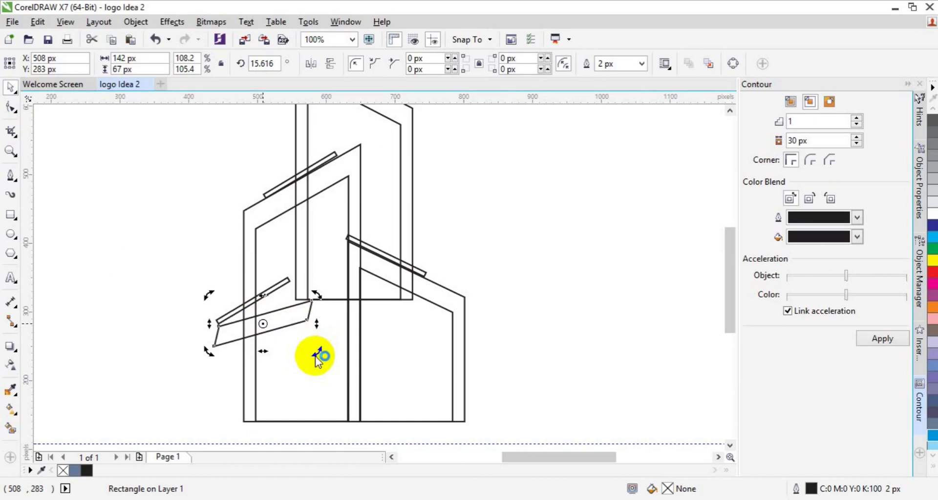
{"action": "left_click_drag", "start_coordinate": [317, 352], "coordinate": [313, 338]}
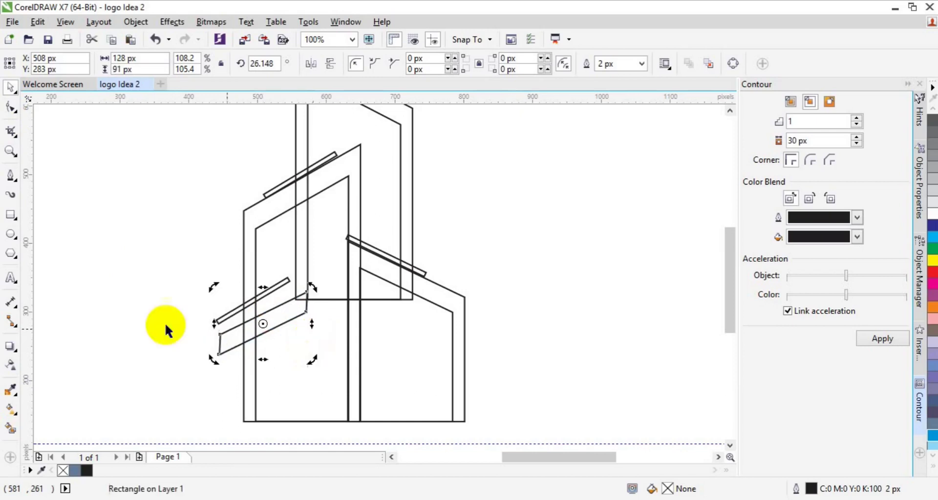
Shift the slanted panel outward to about X 479, Y 283 px and rotate the thin strip above it slightly to match its slope
{"action": "left_click", "coordinate": [12, 108]}
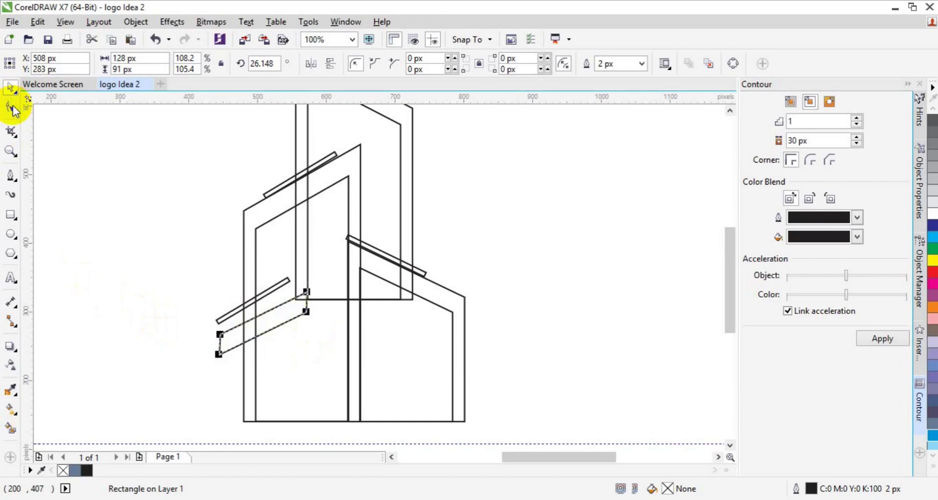
{"action": "left_click", "coordinate": [9, 88]}
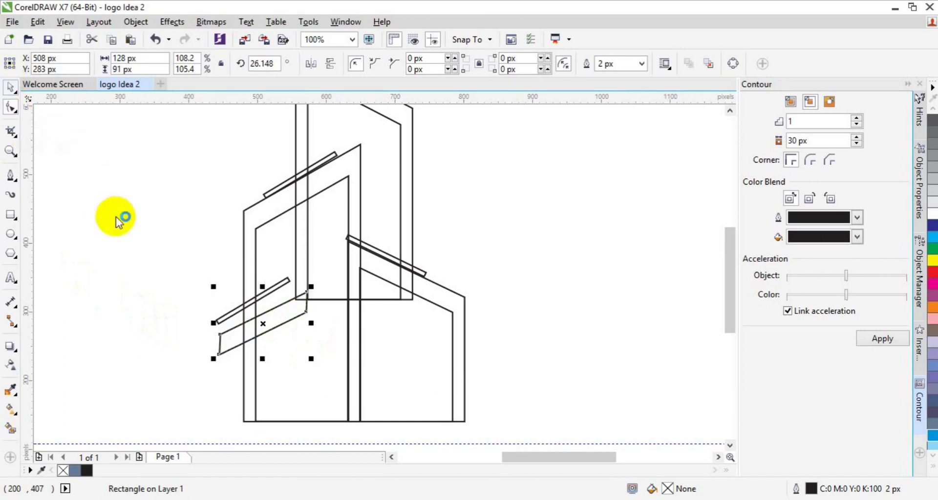
{"action": "left_click_drag", "start_coordinate": [264, 326], "coordinate": [268, 288]}
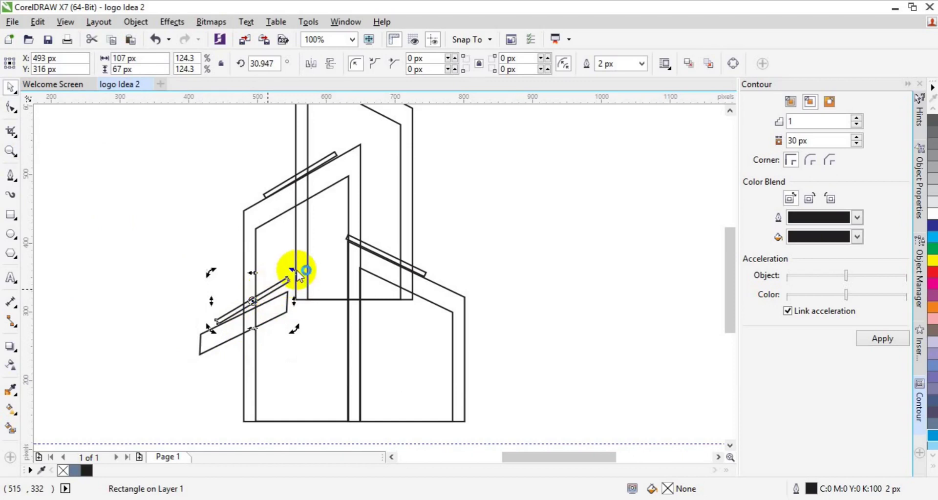
{"action": "left_click_drag", "start_coordinate": [295, 276], "coordinate": [295, 278]}
Place two copies of the slanted panel stacked below it at about X 486, Y 242 px and X 489, Y 200 px
{"action": "left_click", "coordinate": [228, 337]}
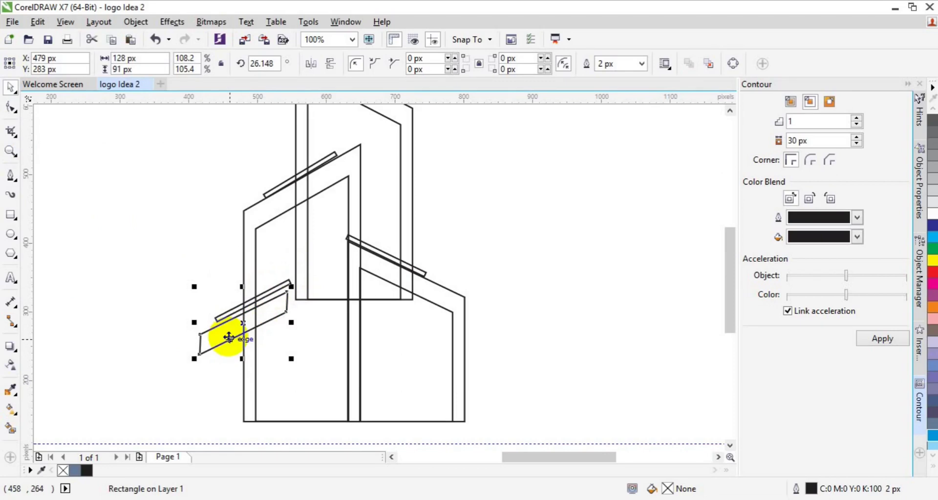
{"action": "left_click", "coordinate": [229, 337]}
{"action": "left_click_drag", "start_coordinate": [240, 330], "coordinate": [248, 352]}
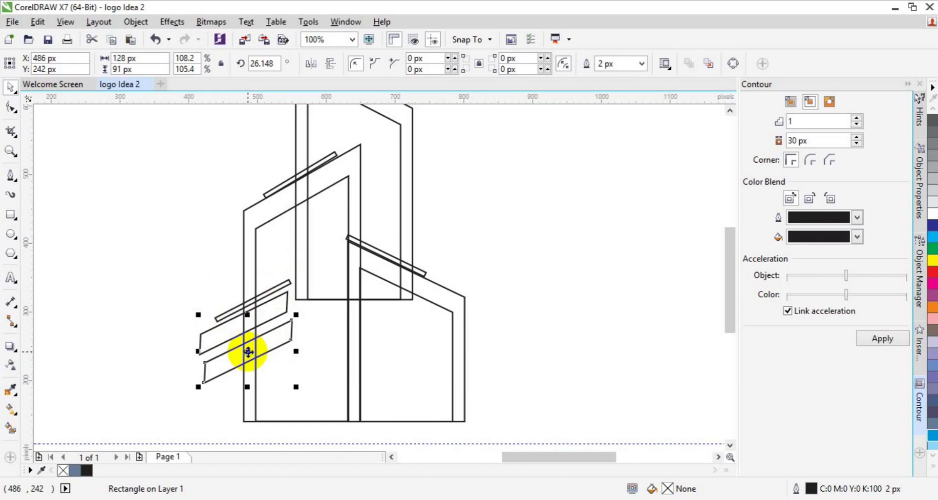
{"action": "left_click_drag", "start_coordinate": [248, 352], "coordinate": [250, 381]}
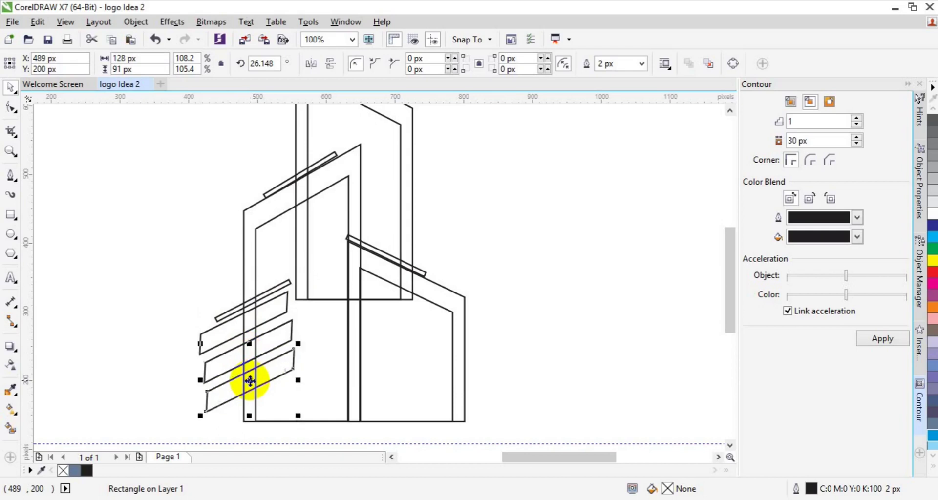
Select all the building outlines, roof strips and slanted panels of the logo together
{"action": "left_click", "coordinate": [11, 152]}
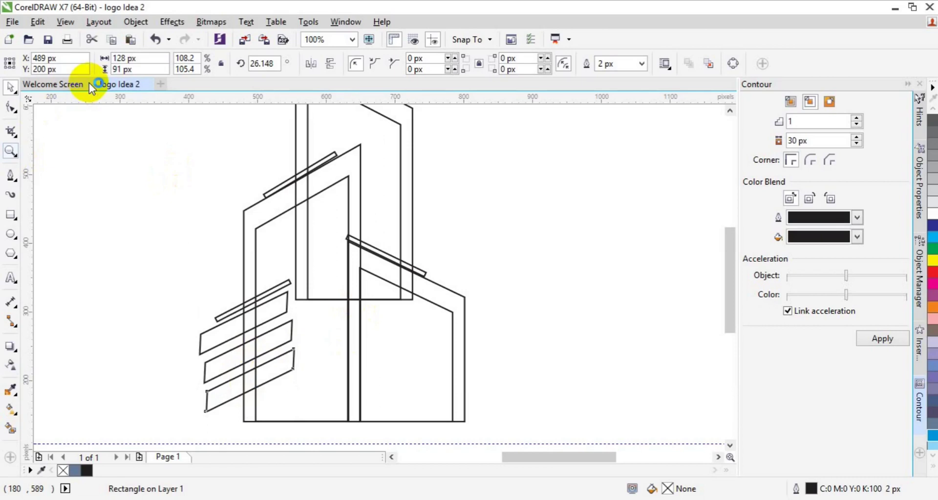
{"action": "left_click", "coordinate": [95, 65]}
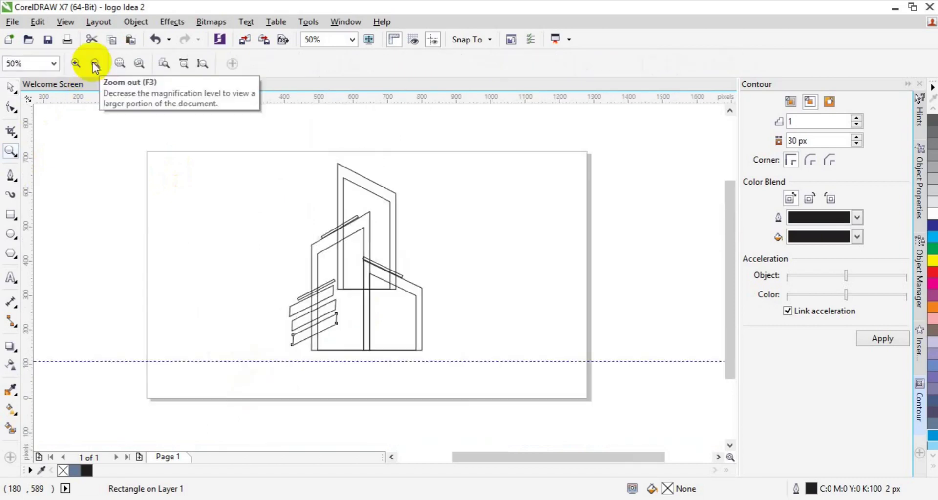
{"action": "left_click", "coordinate": [12, 90]}
{"action": "left_click_drag", "start_coordinate": [94, 133], "coordinate": [467, 361]}
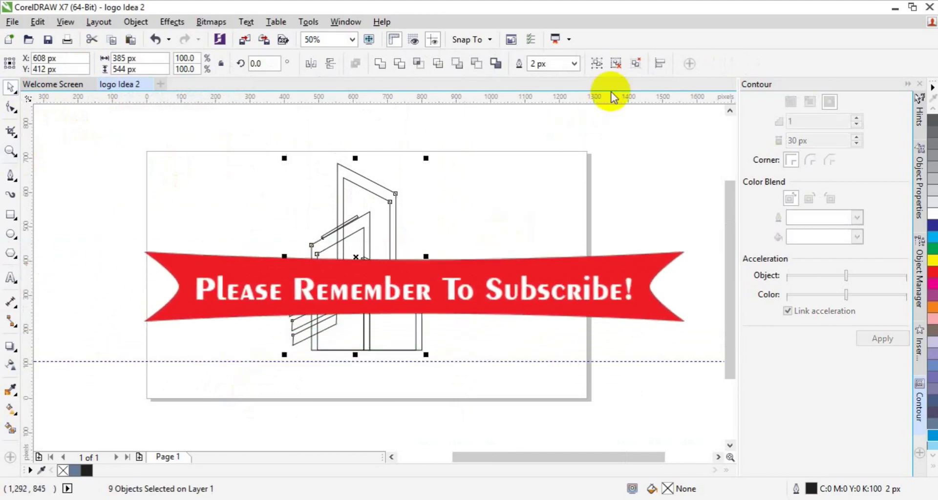